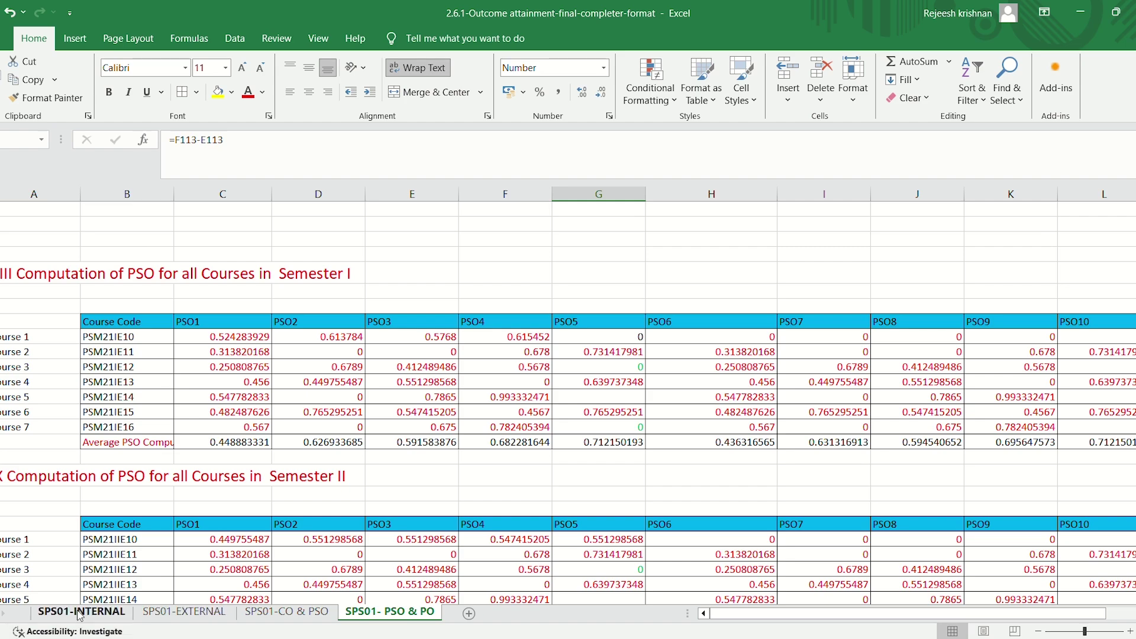
Tour the INTERNAL, EXTERNAL, CO & PSO and PSO & PO sheets, ending on SPS01-EXTERNAL
left_click(80, 612)
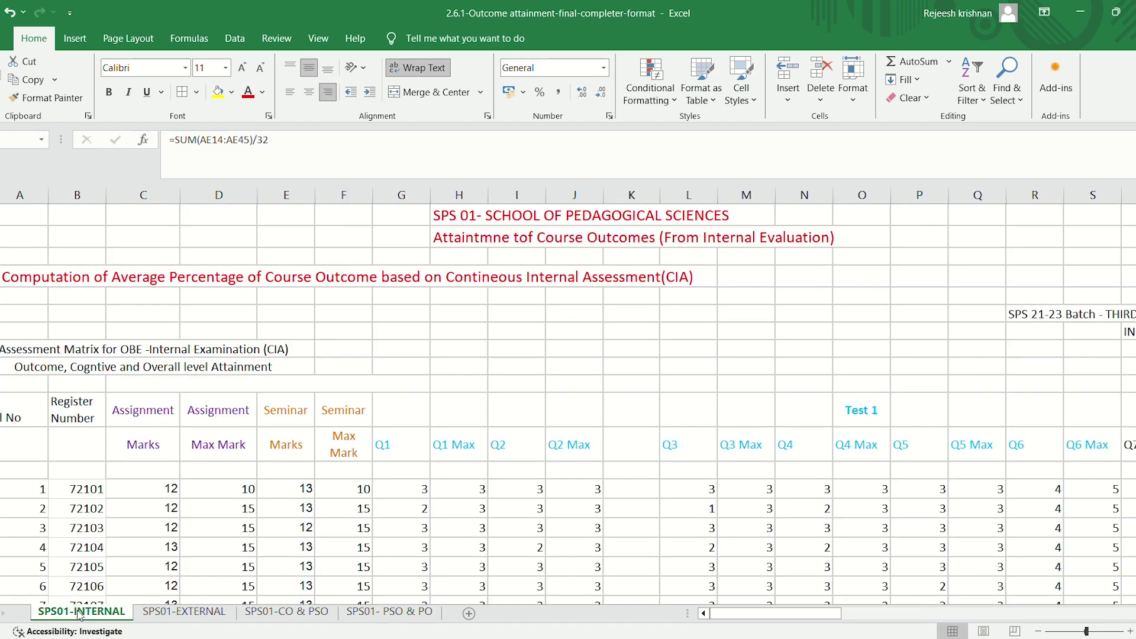
left_click(190, 612)
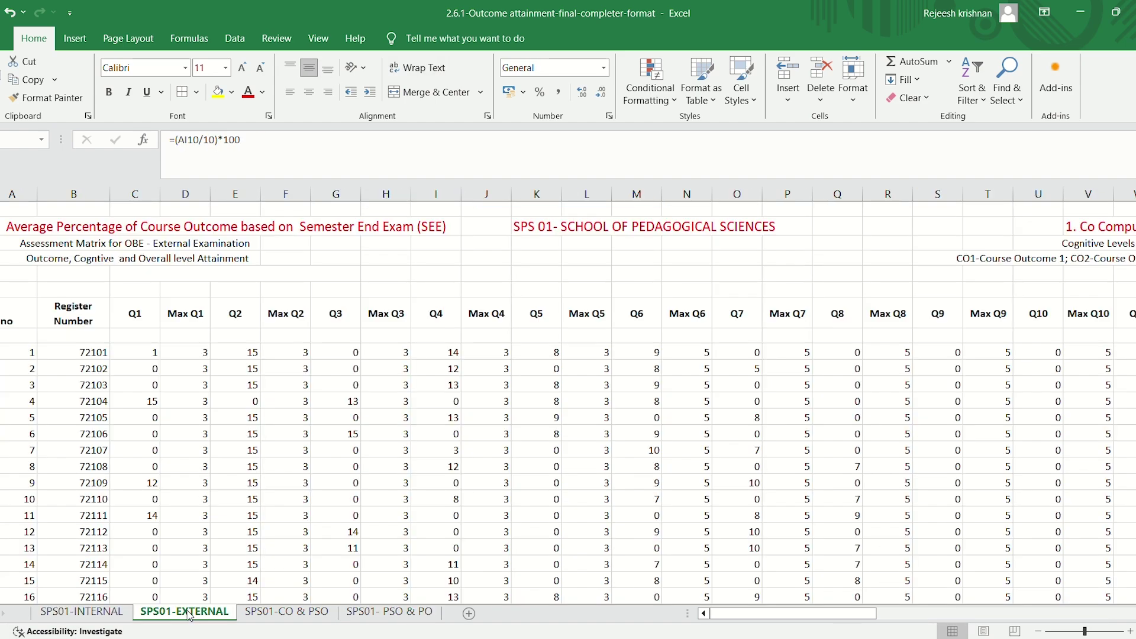
left_click(288, 612)
left_click(394, 613)
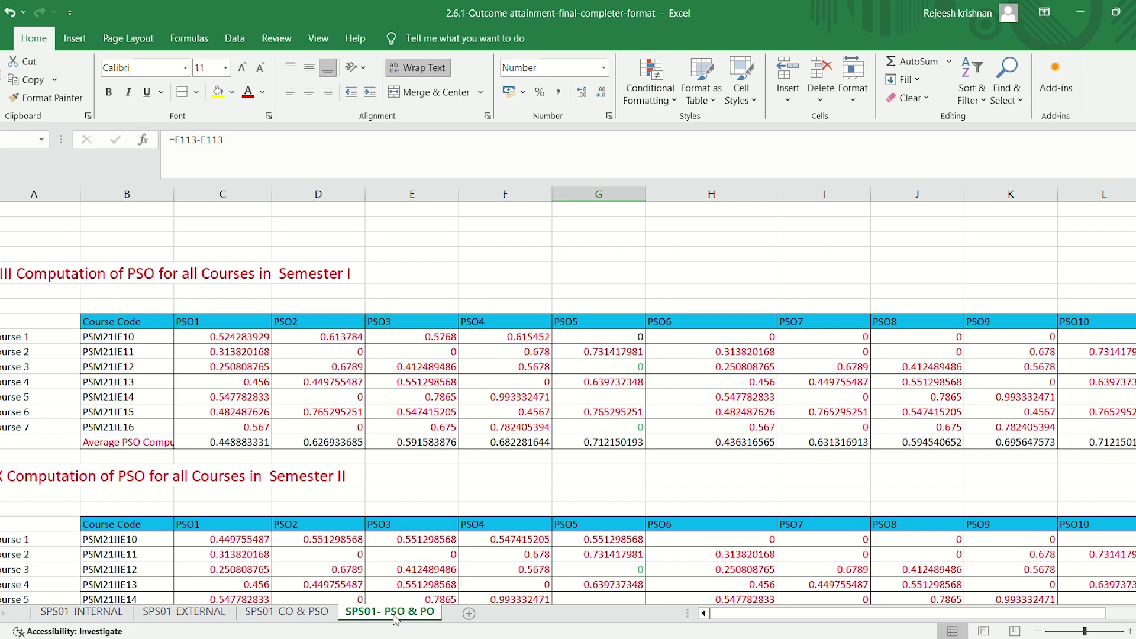
left_click(170, 614)
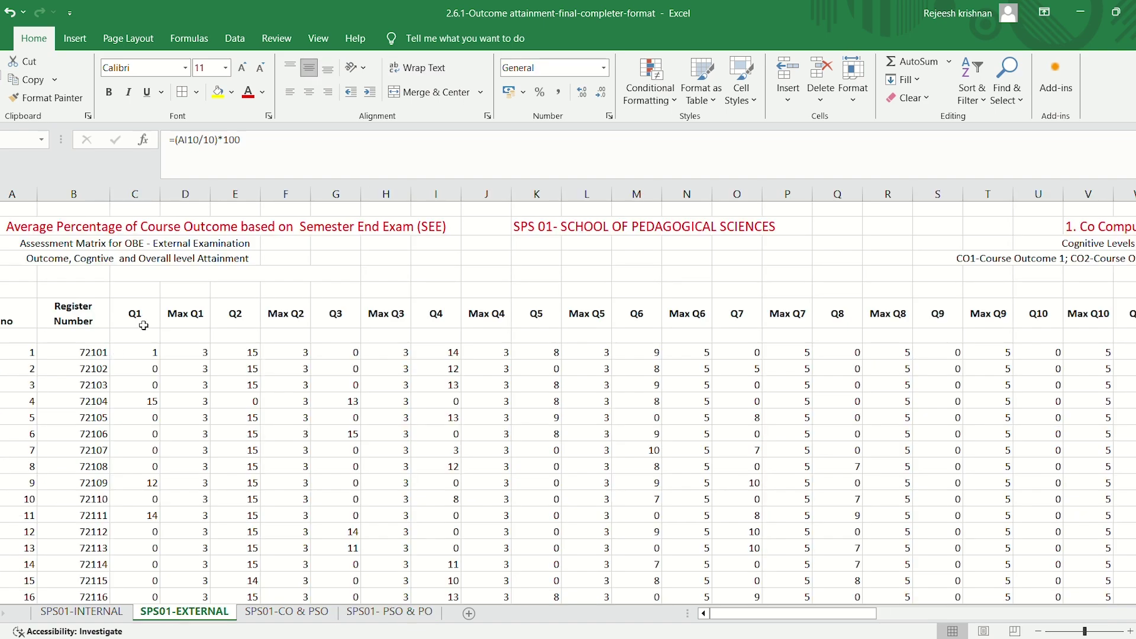
Select the Q1 and Max Q1 columns, then step across the first student's row
left_click_drag(143, 325, 145, 597)
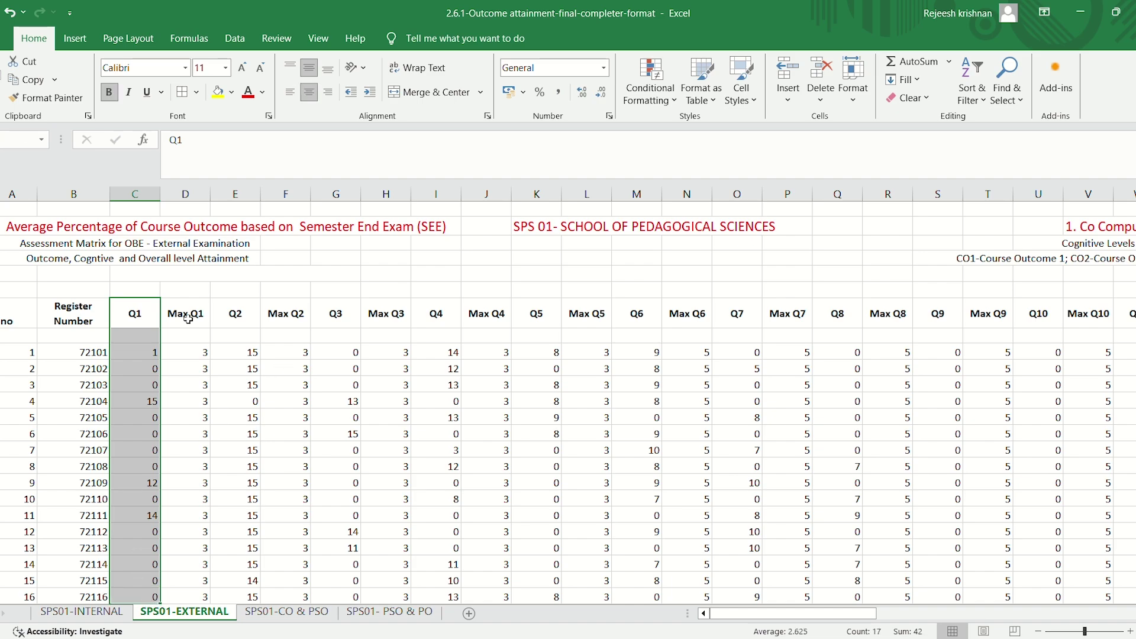
left_click_drag(188, 319, 176, 594)
left_click(249, 385)
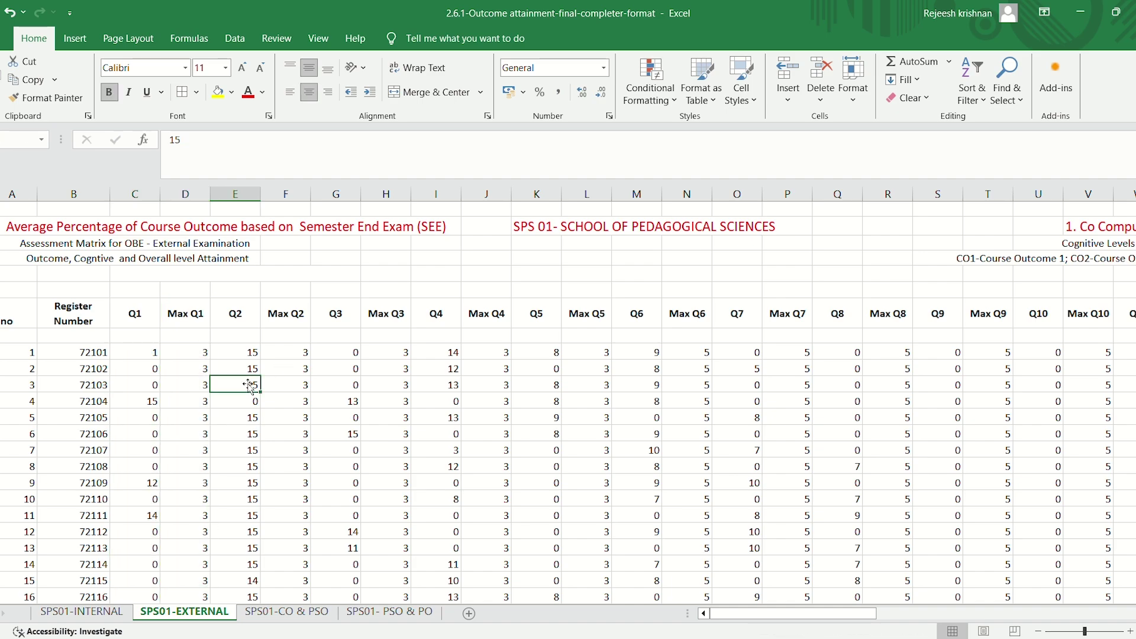
left_click(252, 357)
key("Right")
key("Right")
key("Right")
key("Right")
key("Right")
key("Right")
key("Right")
key("Right")
key("Right")
key("Right")
key("Right")
key("Right")
key("Right")
key("Right")
key("Right")
key("Right")
key("Right")
key("Right")
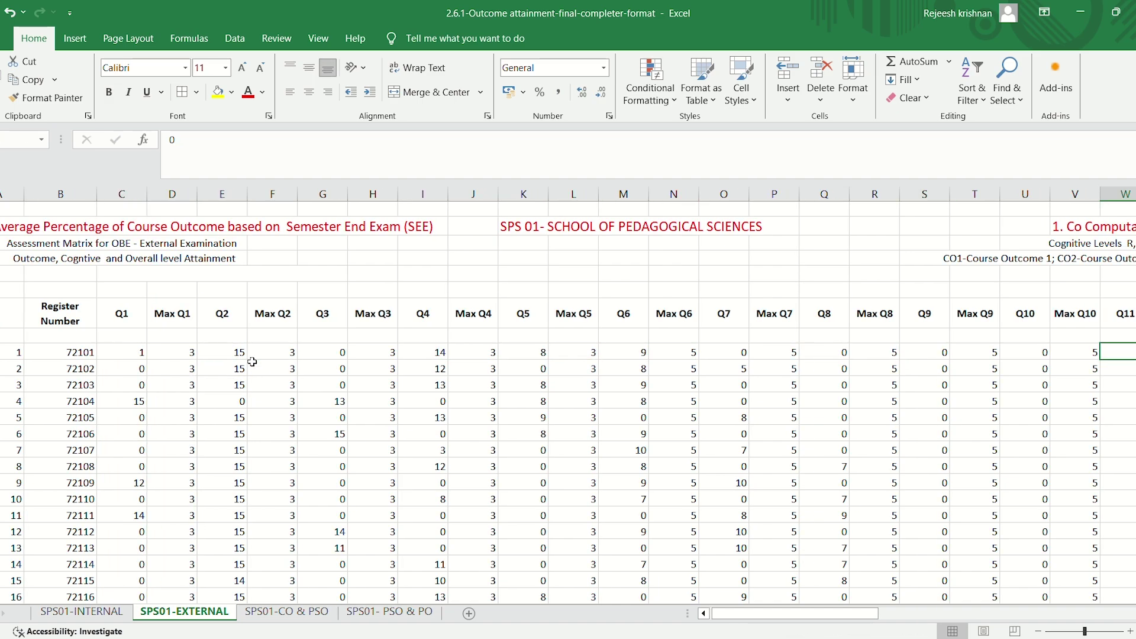
key("Right")
key("Right")
key("Right")
key("Right")
key("Right")
key("Right")
key("Right")
key("Right")
key("Right")
key("Right")
key("Right")
key("Right")
key("Right")
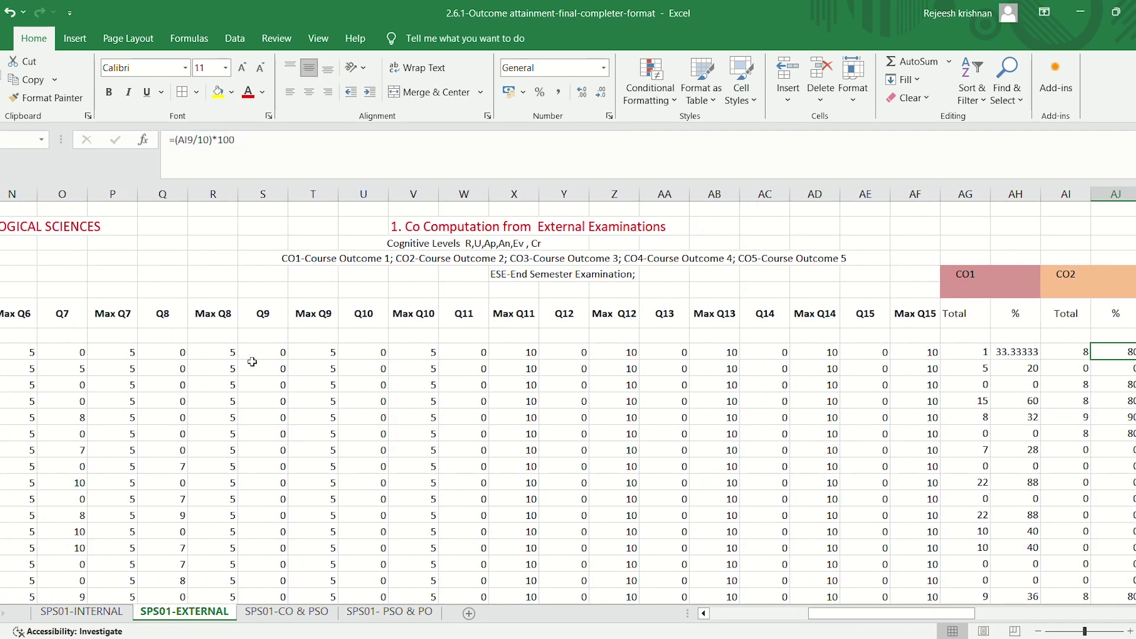
key("Right")
key("Right")
key("Right")
key("Right")
key("Right")
key("Right")
key("Right")
key("Right")
key("Right")
key("Right")
key("Right")
key("Right")
key("Right")
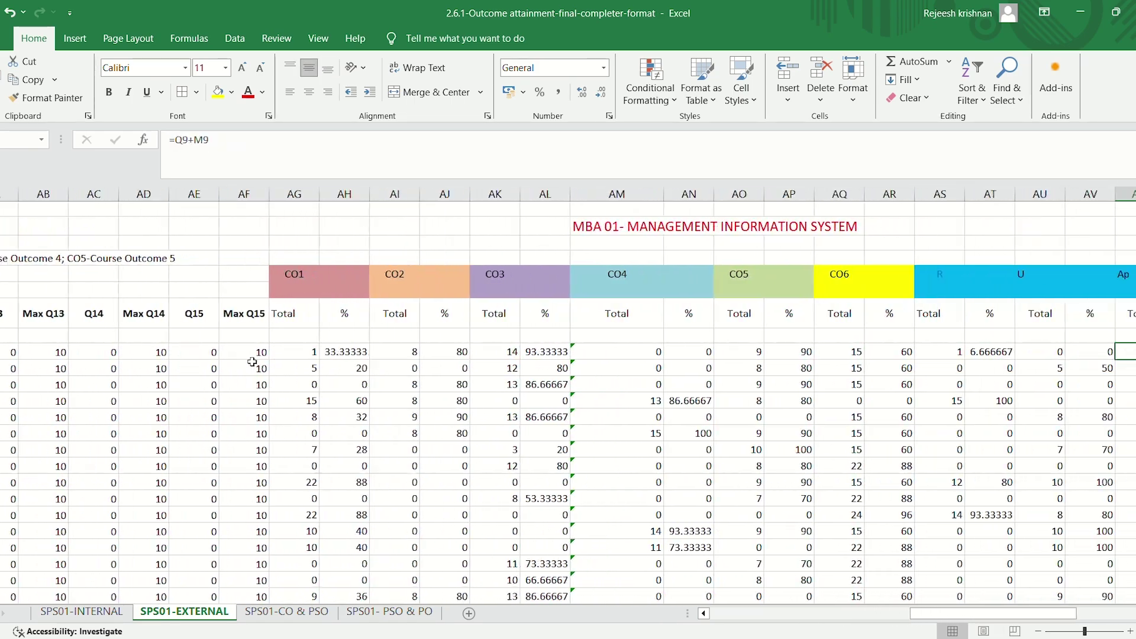
key("Right")
key("Right")
key("Right")
key("Right")
key("Right")
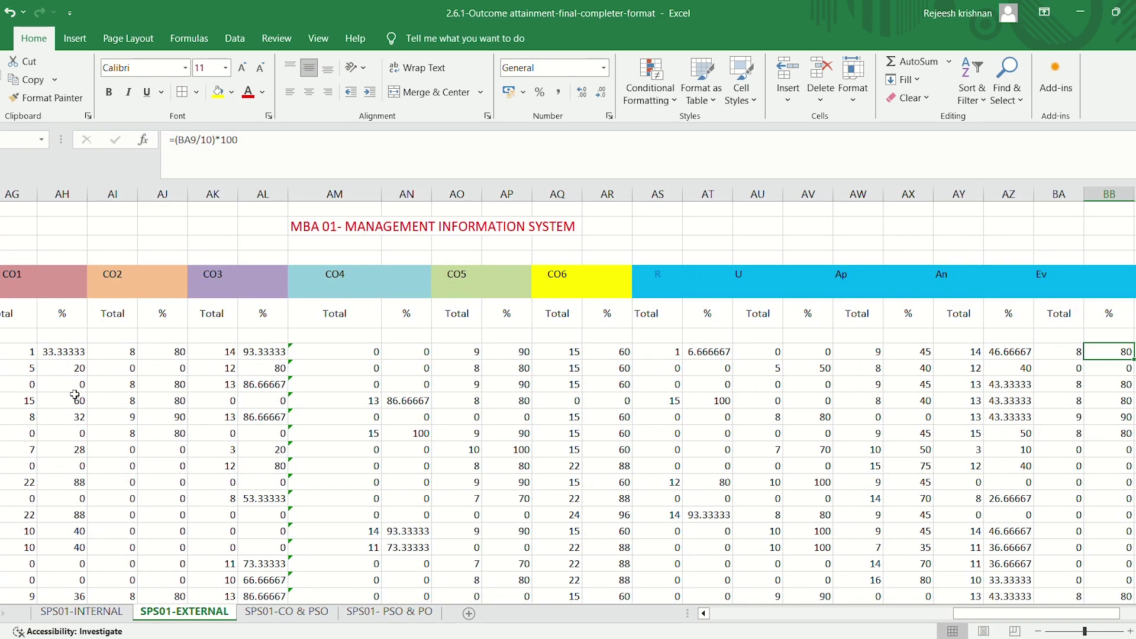
Inspect the CO1 percentage (AH9) and R total/percentage (AS9, AT9) formulas, then select the yellow averages row
left_click(66, 353)
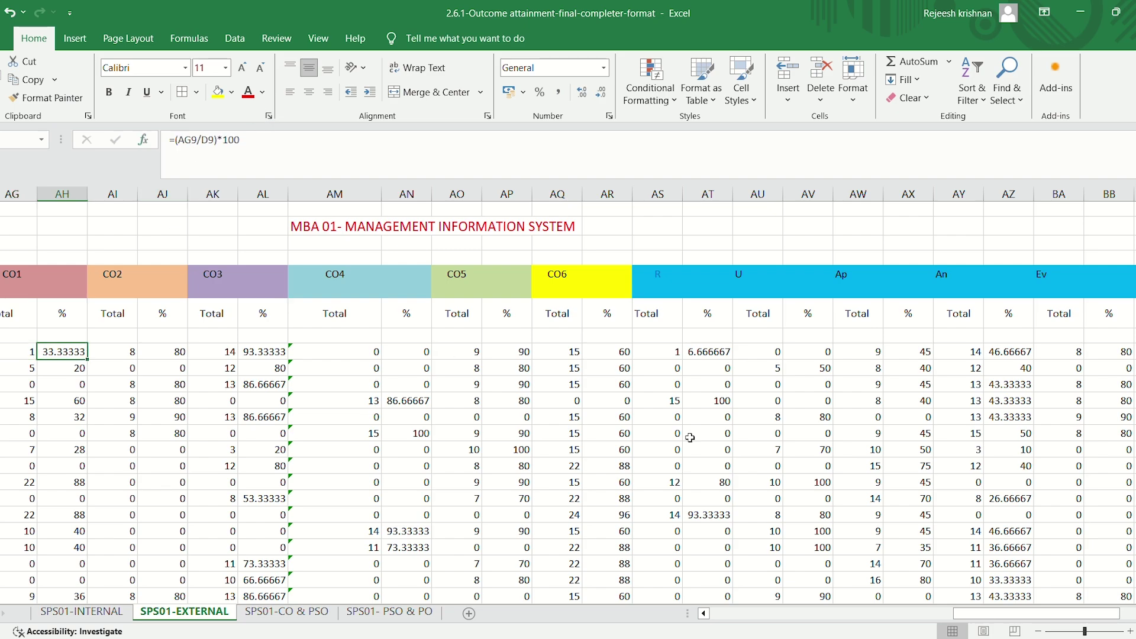
left_click(667, 358)
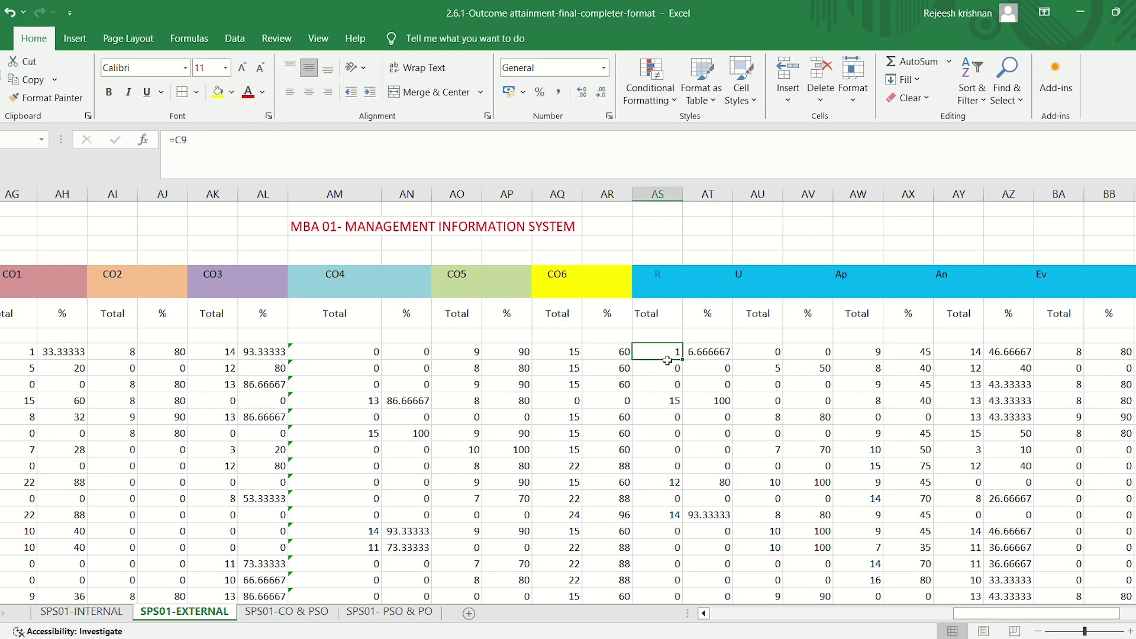
left_click(711, 358)
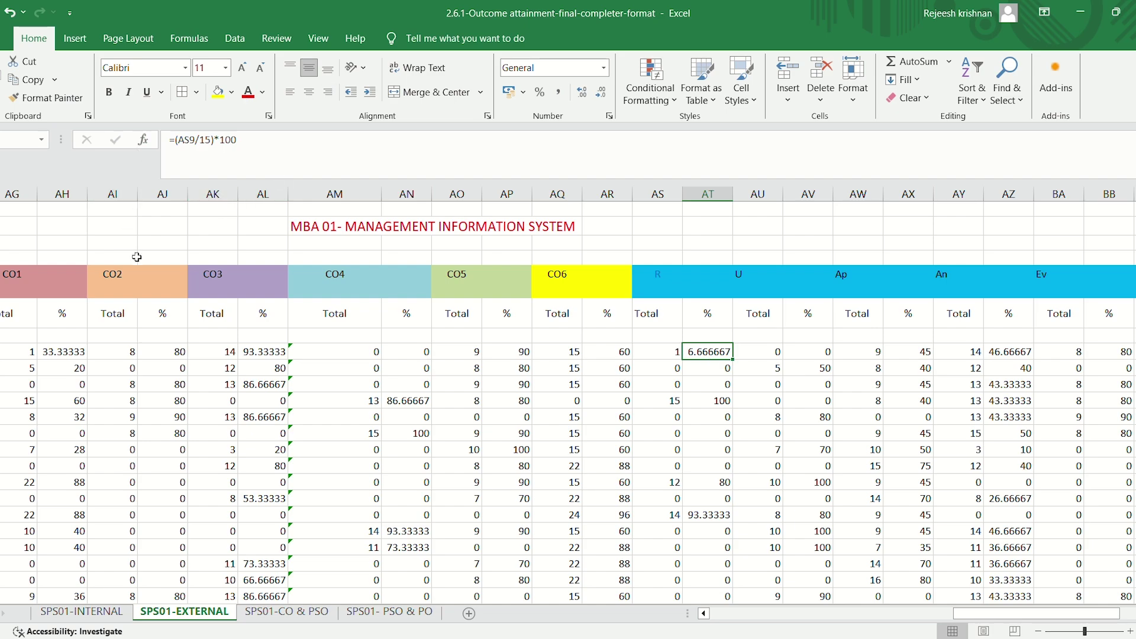
scroll(249, 571, "down", 10)
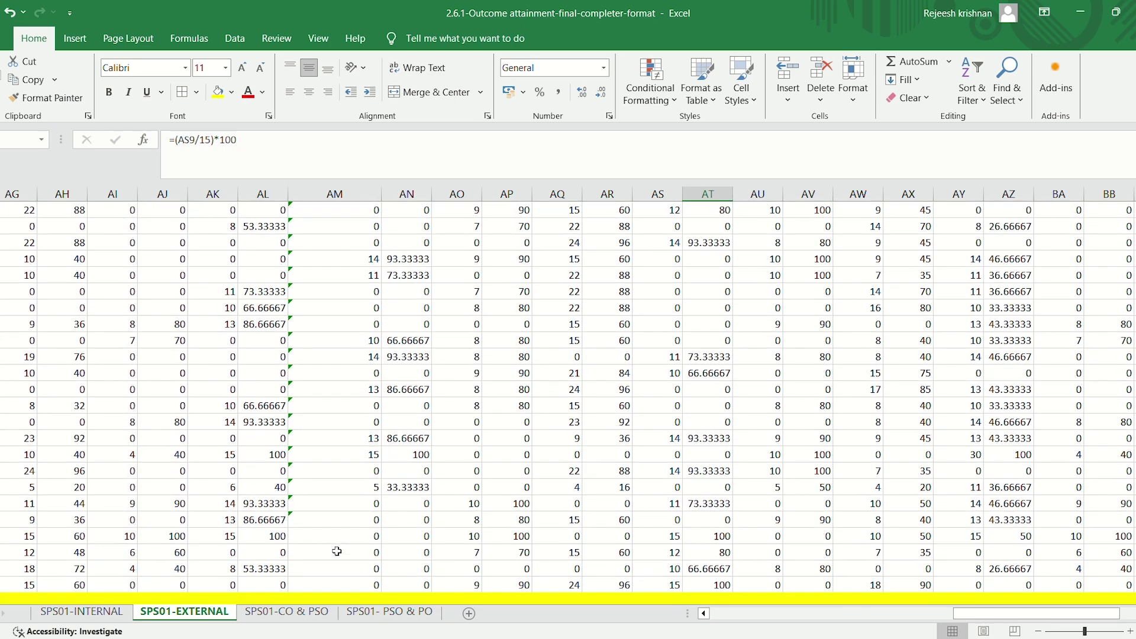
scroll(217, 543, "left", 2)
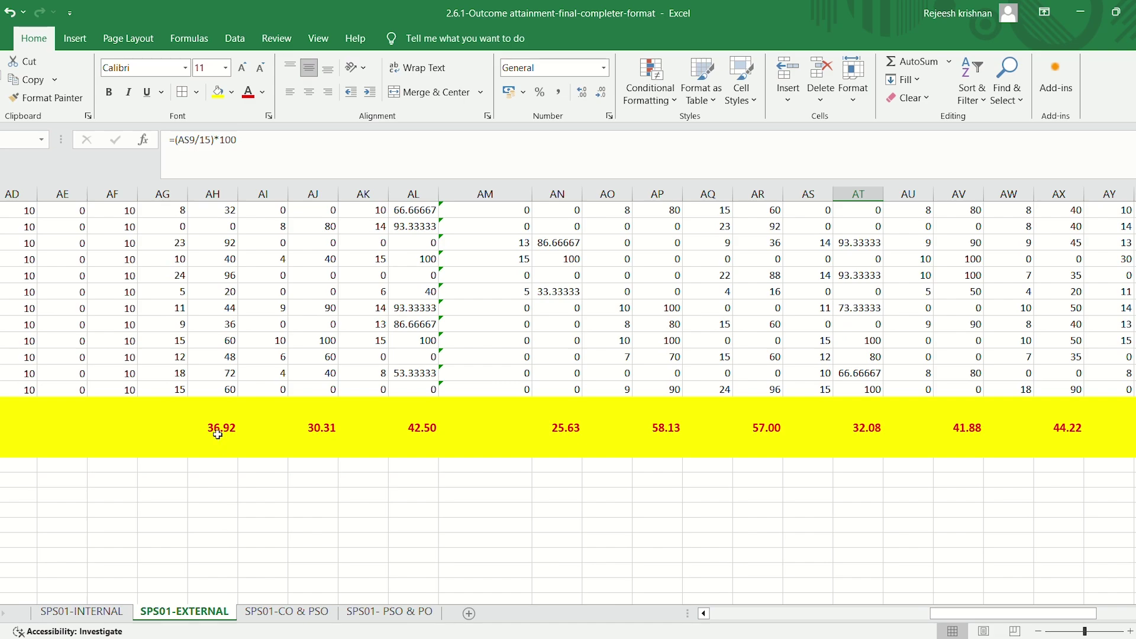
left_click_drag(214, 430, 1112, 442)
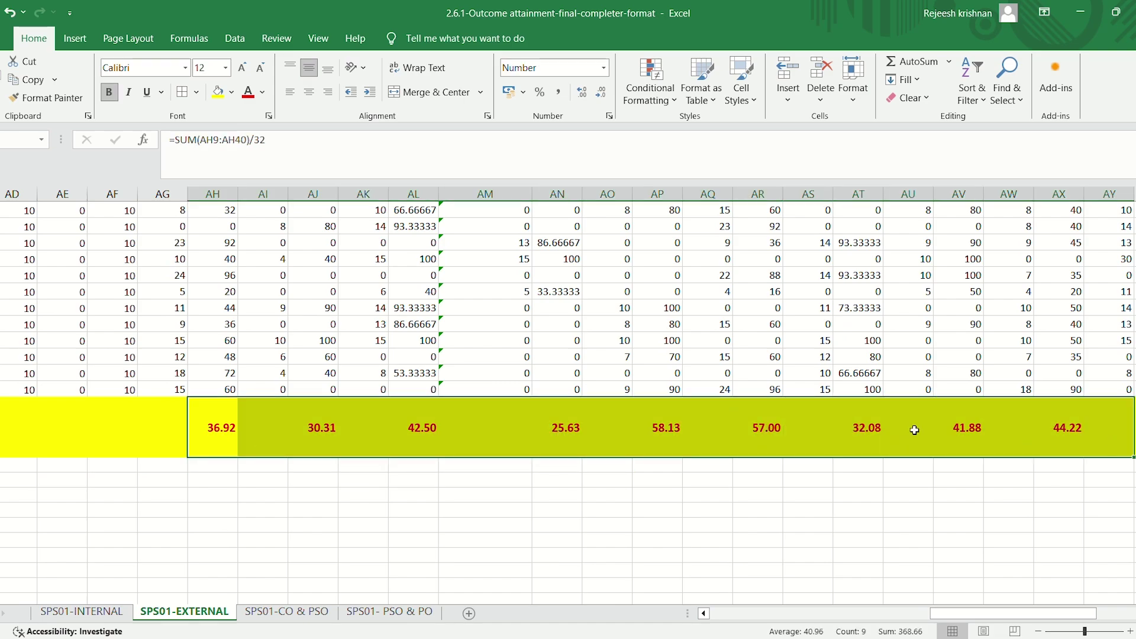
On the SPS01-CO & PSO sheet, select the CO target values 55 through 65
left_click(334, 493)
left_click(289, 612)
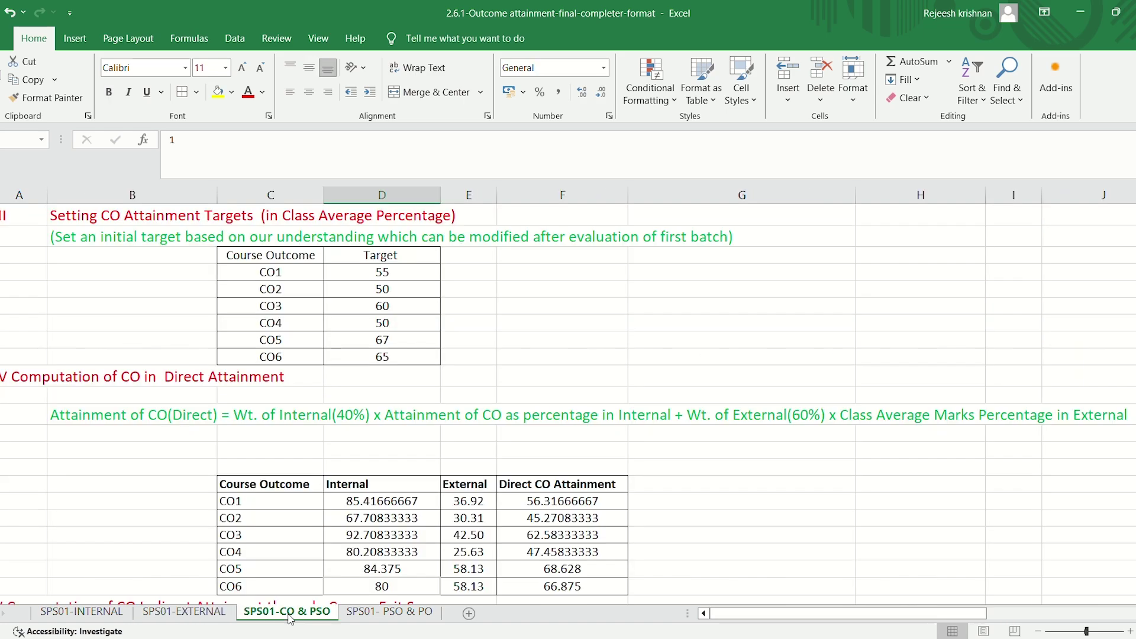
scroll(278, 419, "down", 1)
scroll(178, 291, "up", 1)
scroll(178, 292, "up", 1, "ctrl")
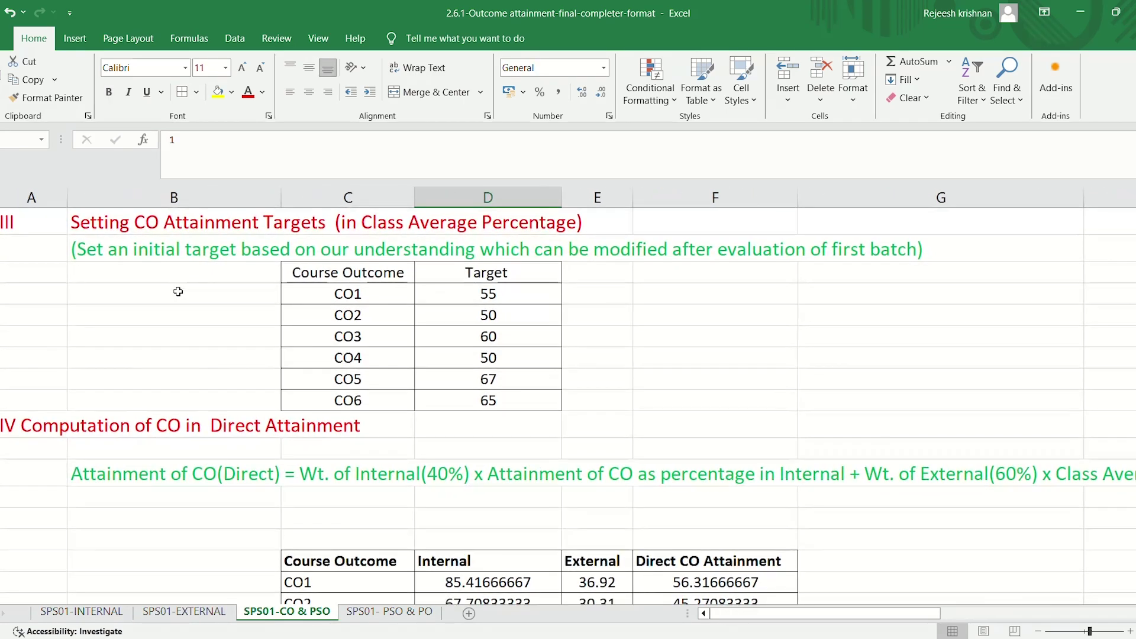
left_click_drag(470, 296, 471, 401)
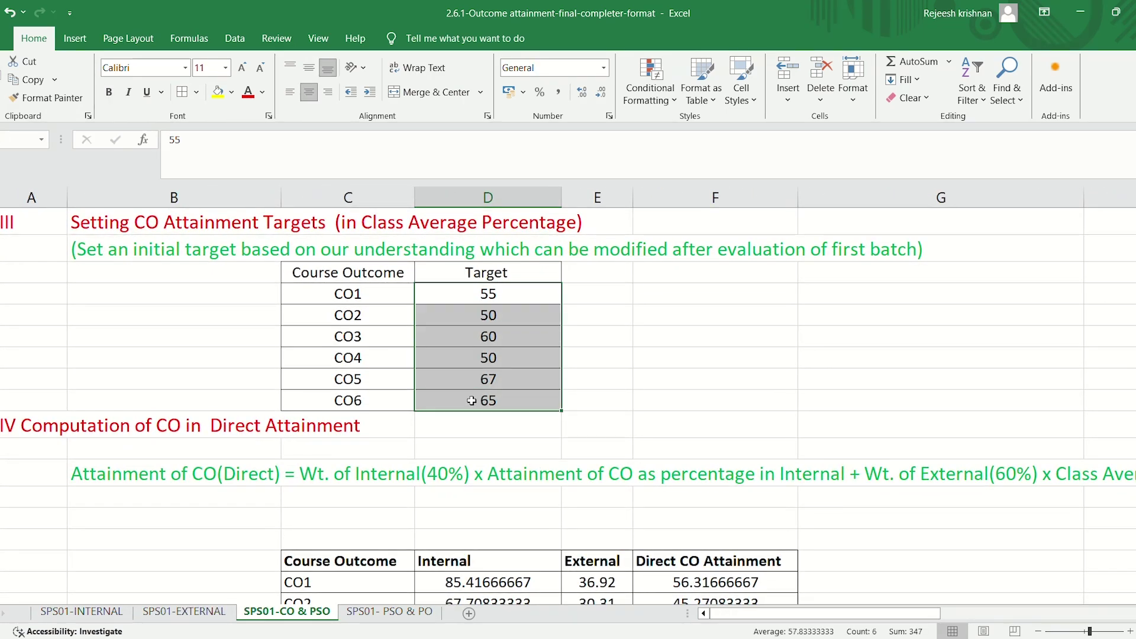
left_click(468, 404)
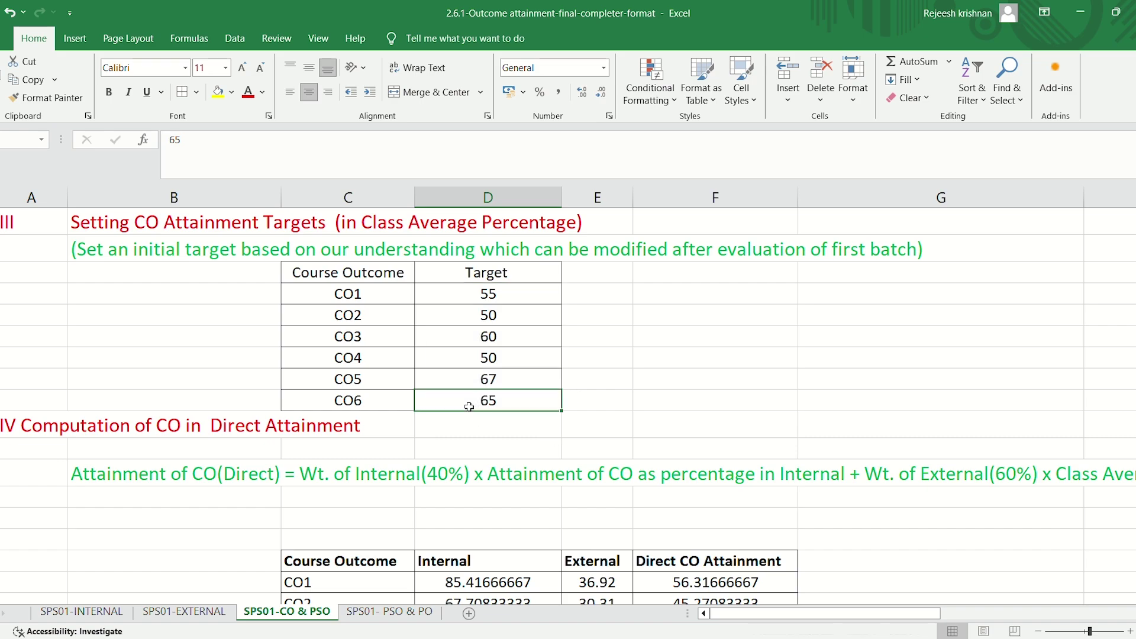
Select the Direct CO Attainment cells F17:F22 and examine the CO1 formula
scroll(314, 476, "down", 1)
scroll(314, 476, "up", 1)
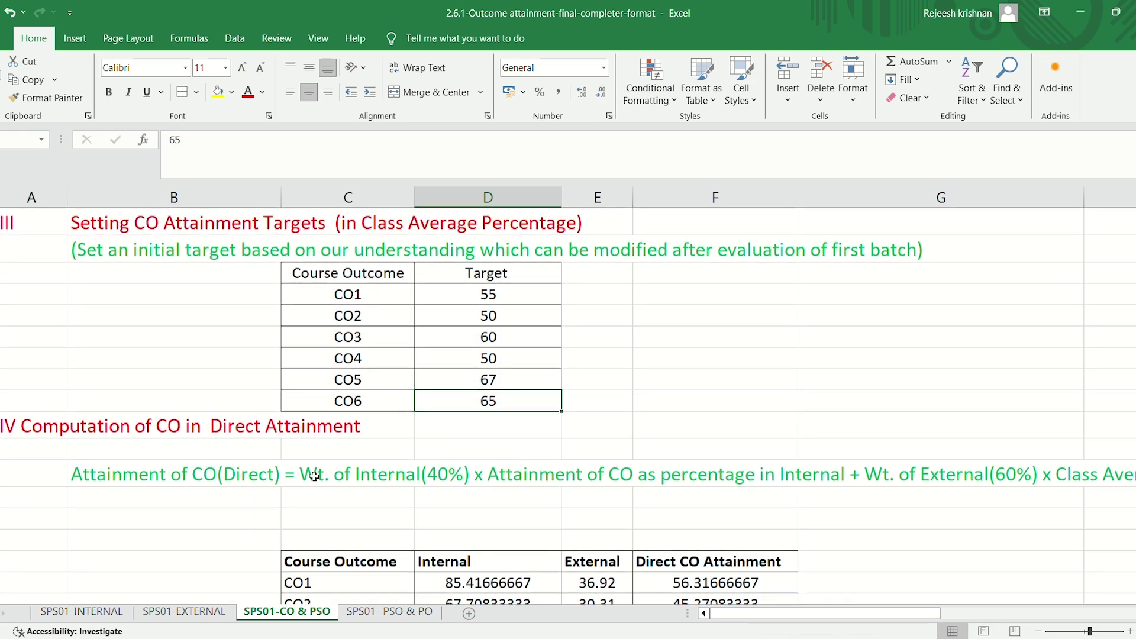
scroll(315, 477, "down", 2)
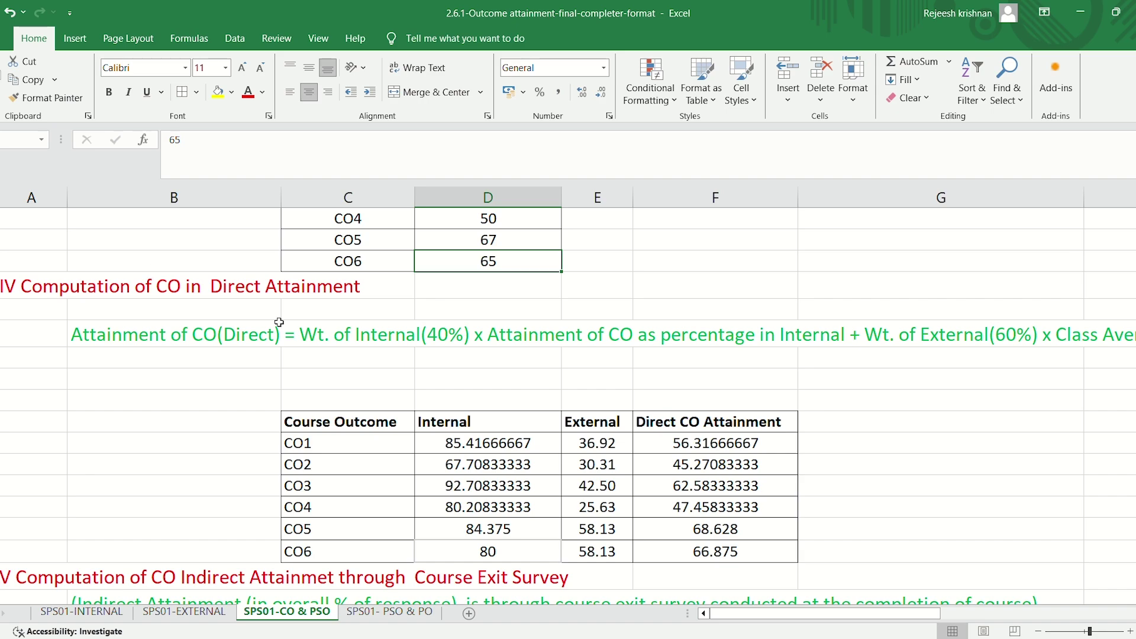
left_click_drag(726, 435, 720, 552)
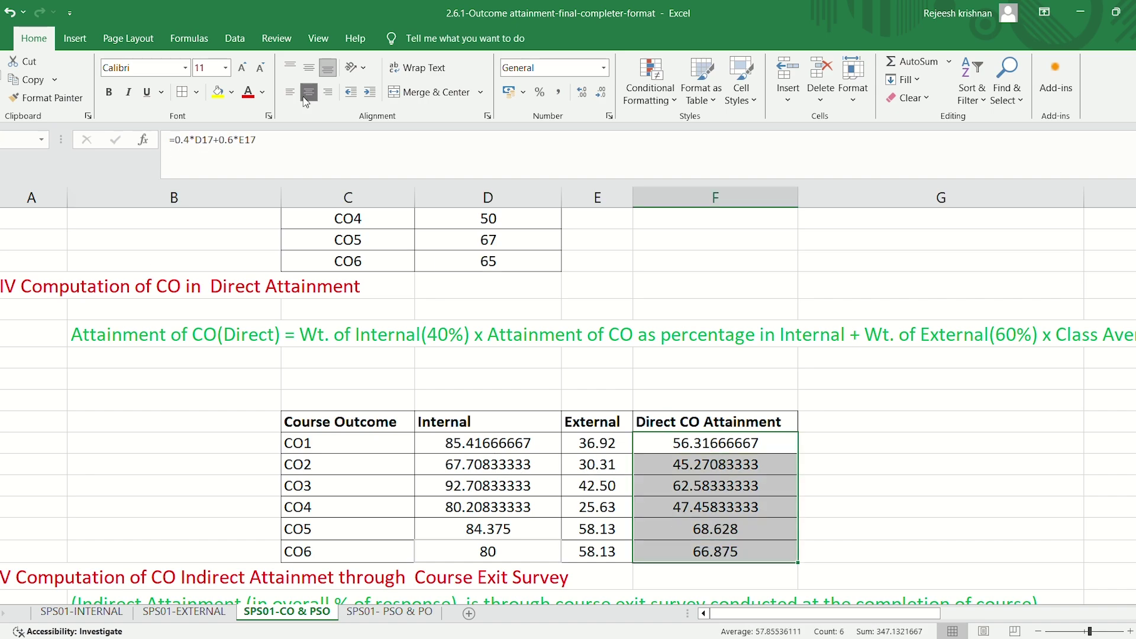
left_click(721, 450)
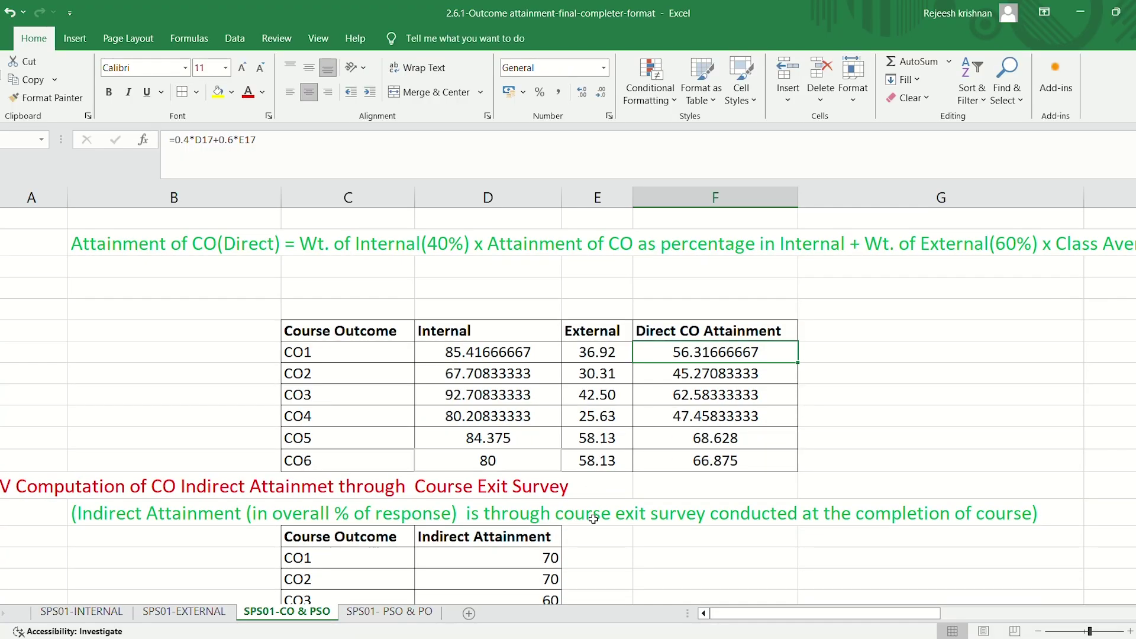
Select the Indirect Attainment values for CO1–CO6 and trace CO2's source
scroll(330, 392, "down", 5)
scroll(329, 392, "up", 2)
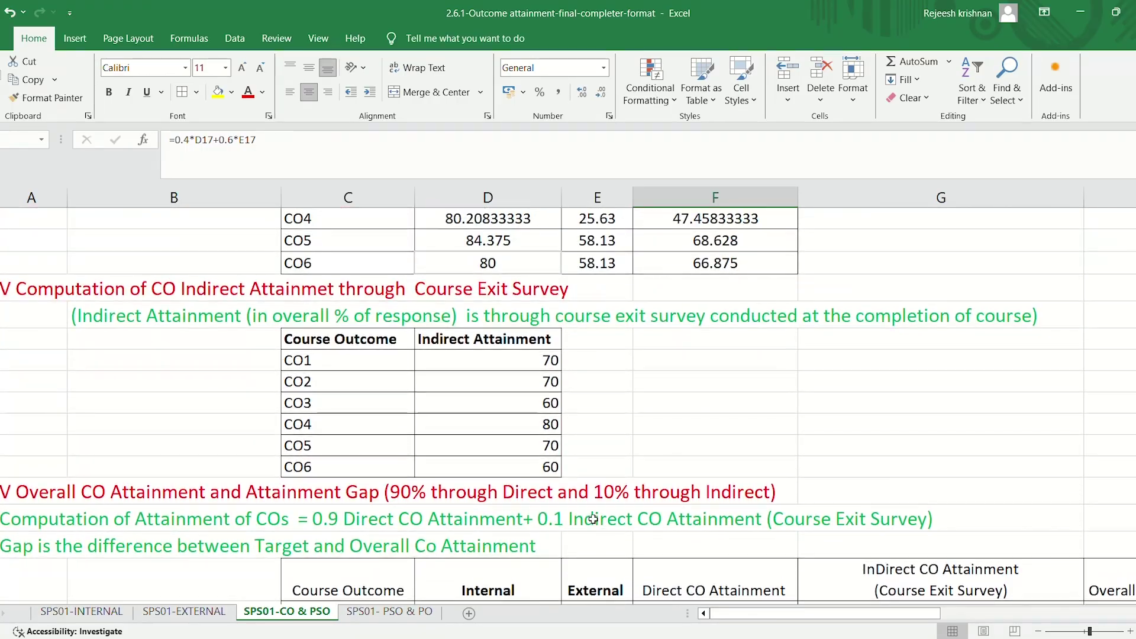
left_click_drag(456, 362, 458, 467)
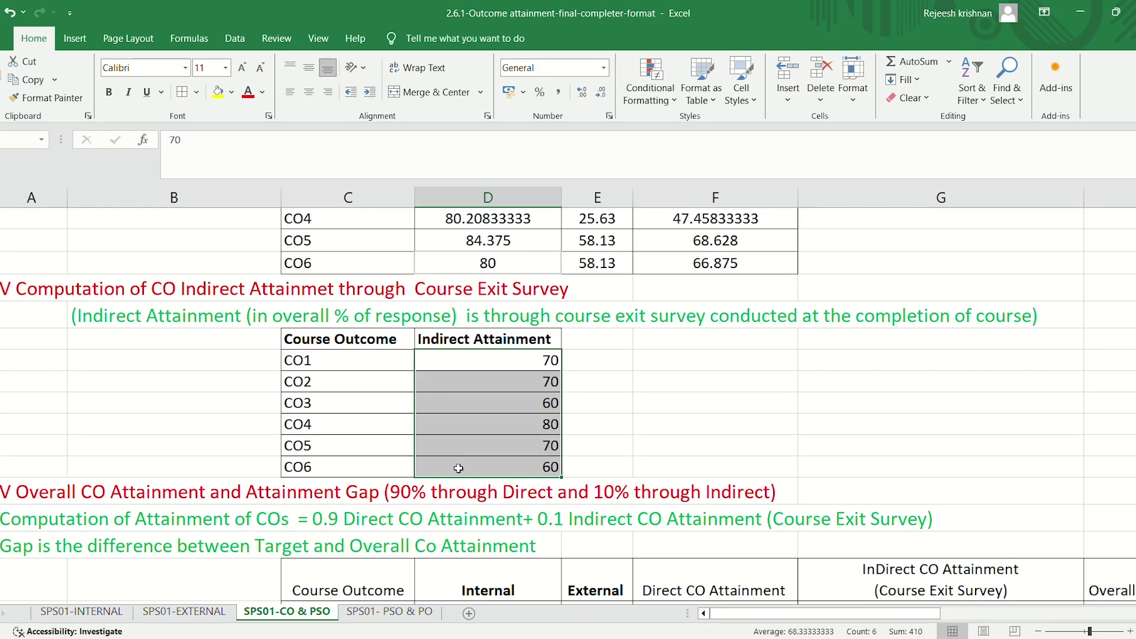
left_click(580, 388)
scroll(580, 387, "down", 3)
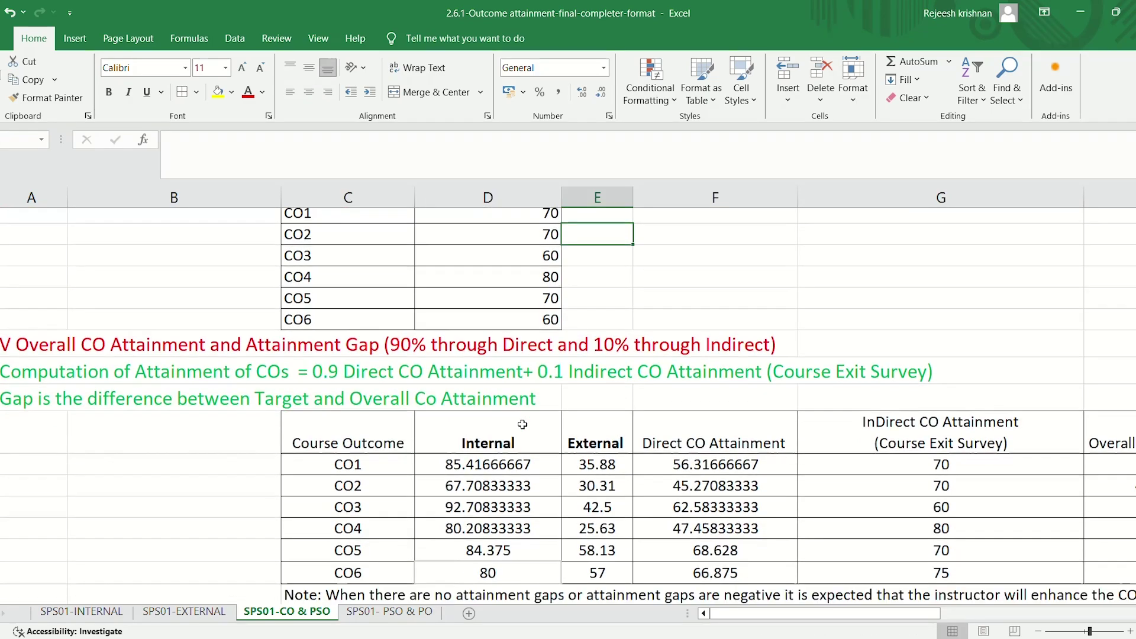
scroll(523, 425, "down", 1)
scroll(523, 425, "right", 3)
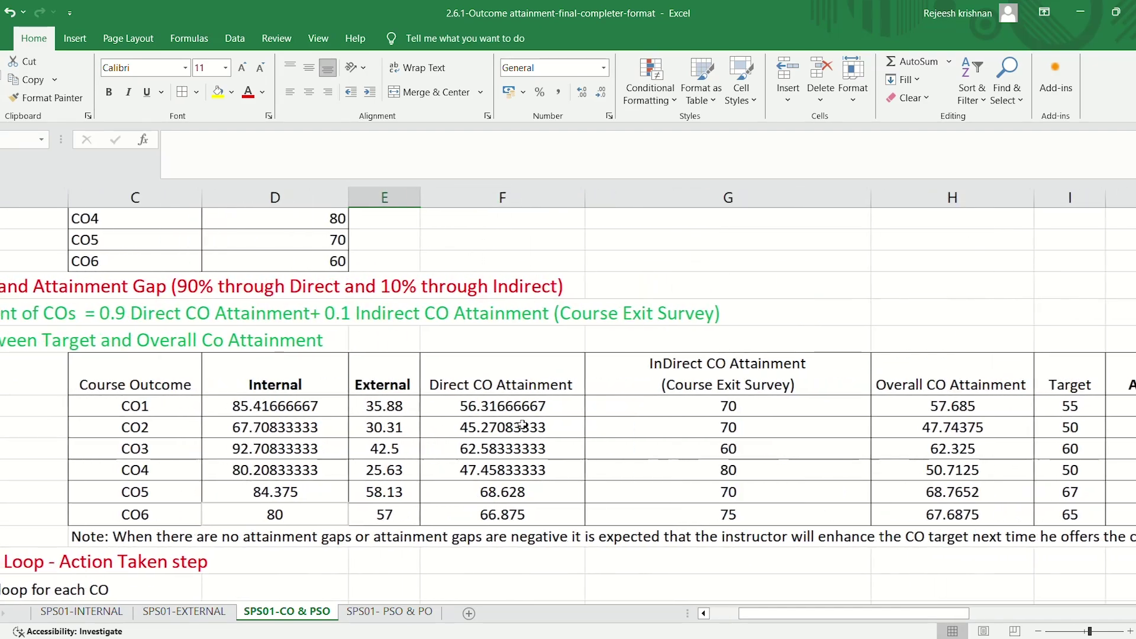
scroll(523, 425, "right", 2)
left_click(523, 425)
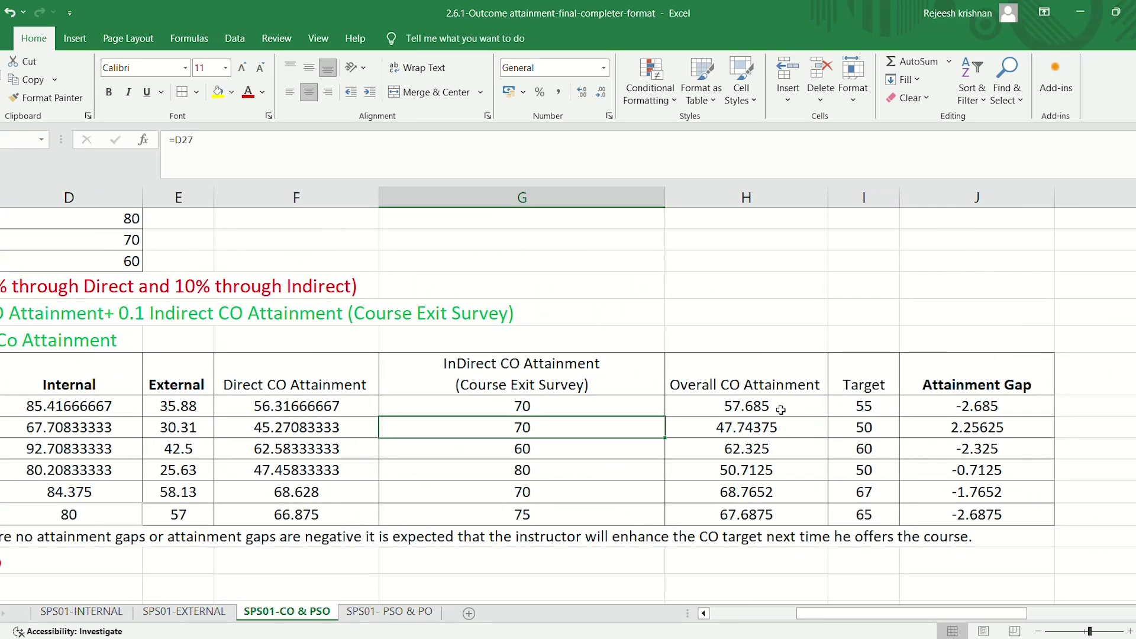
Examine the CO1 overall attainment, target and attainment gap formulas
left_click(781, 410)
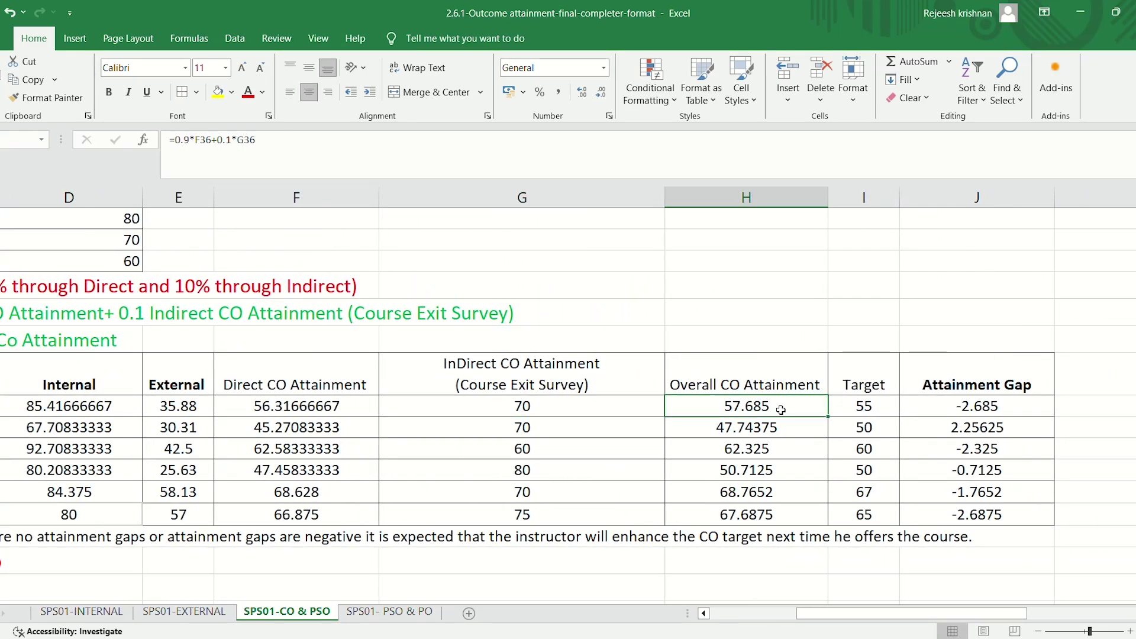
scroll(457, 426, "left", 3)
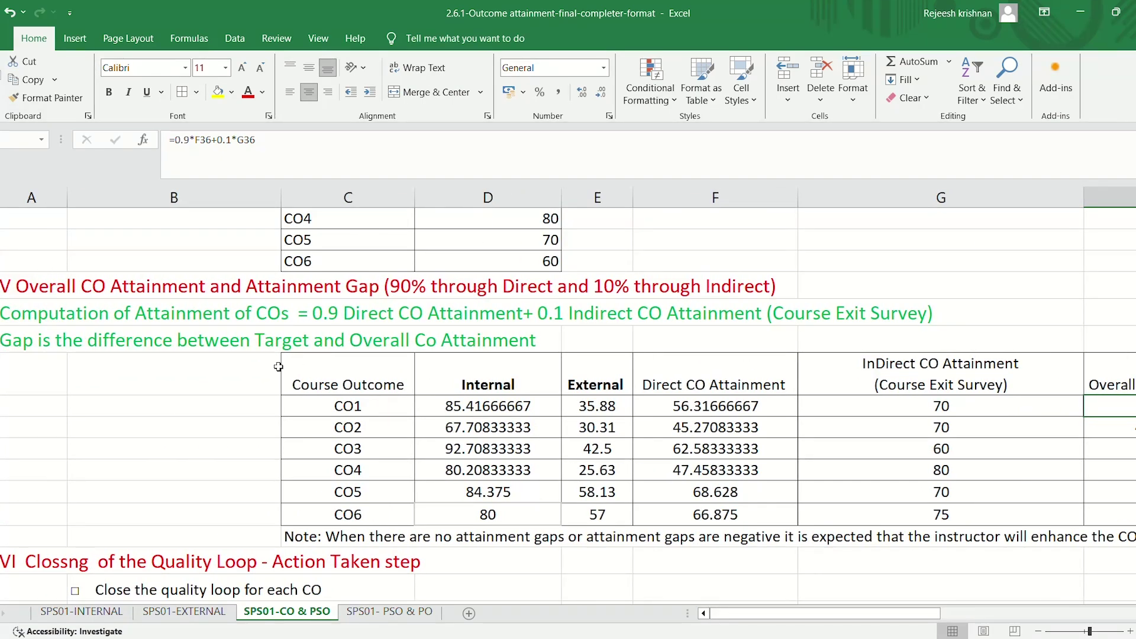
scroll(561, 340, "right", 3)
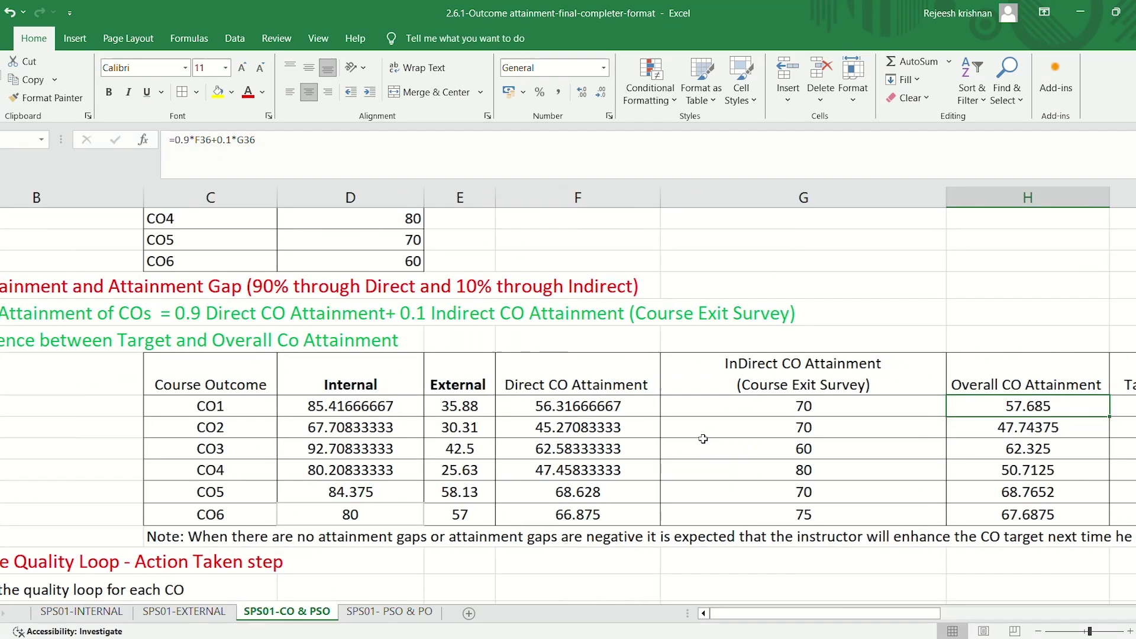
left_click_drag(732, 423, 723, 525)
left_click(769, 414)
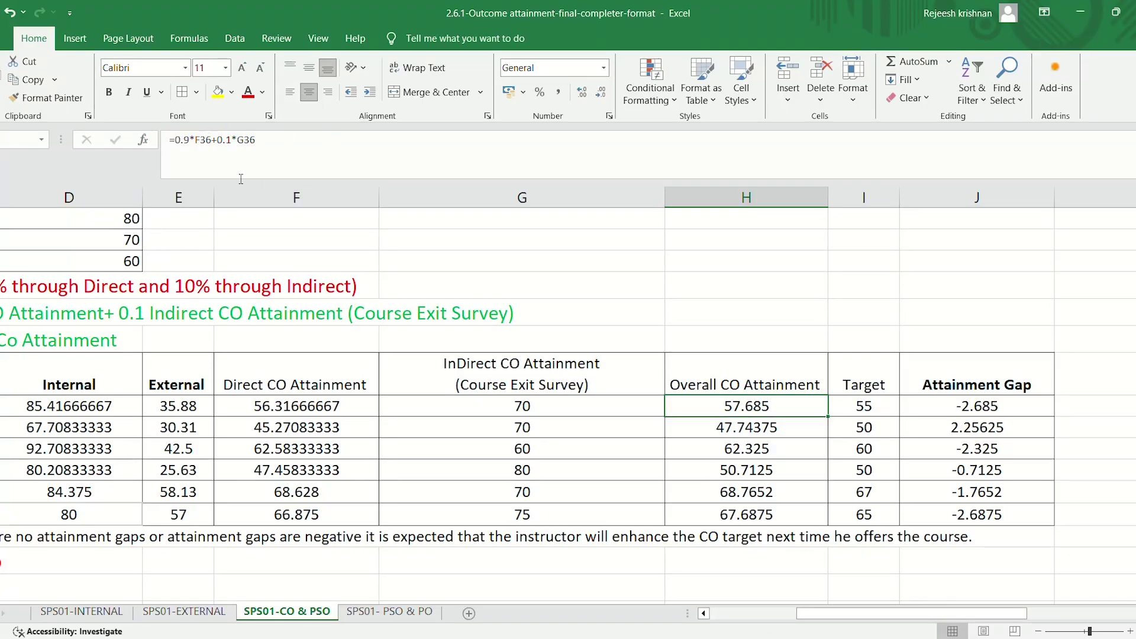
left_click(874, 411)
left_click(814, 412)
left_click(864, 408)
left_click(946, 404)
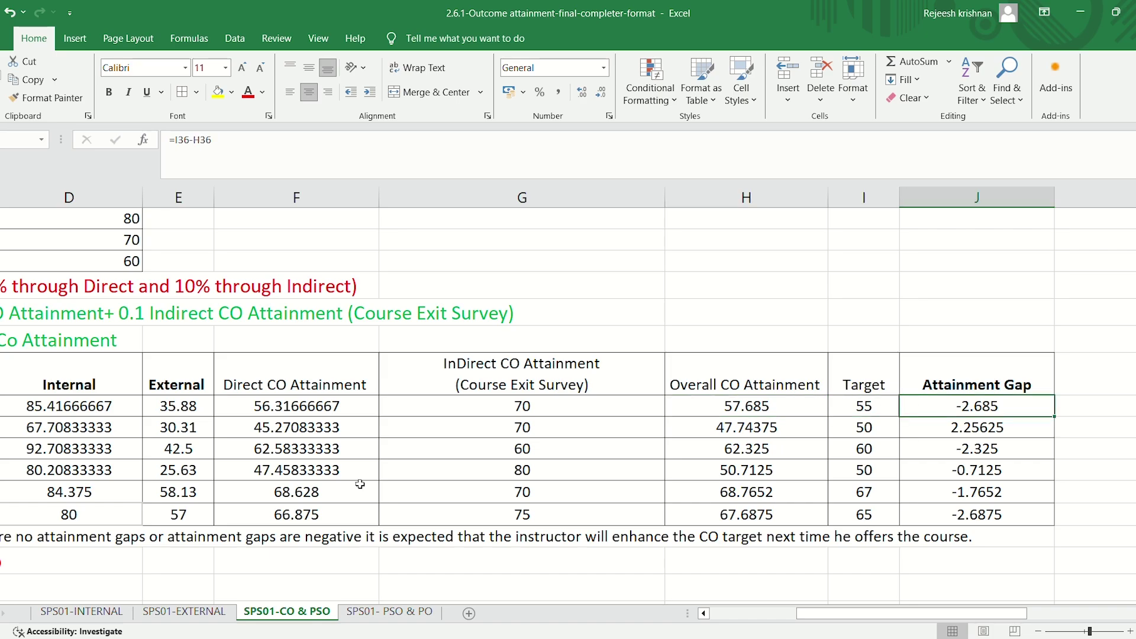
In the Closing of the Quality Loop table, select the improvement plans for CO1–CO4
scroll(227, 473, "left", 3)
scroll(227, 473, "down", 4)
scroll(227, 472, "right", 1)
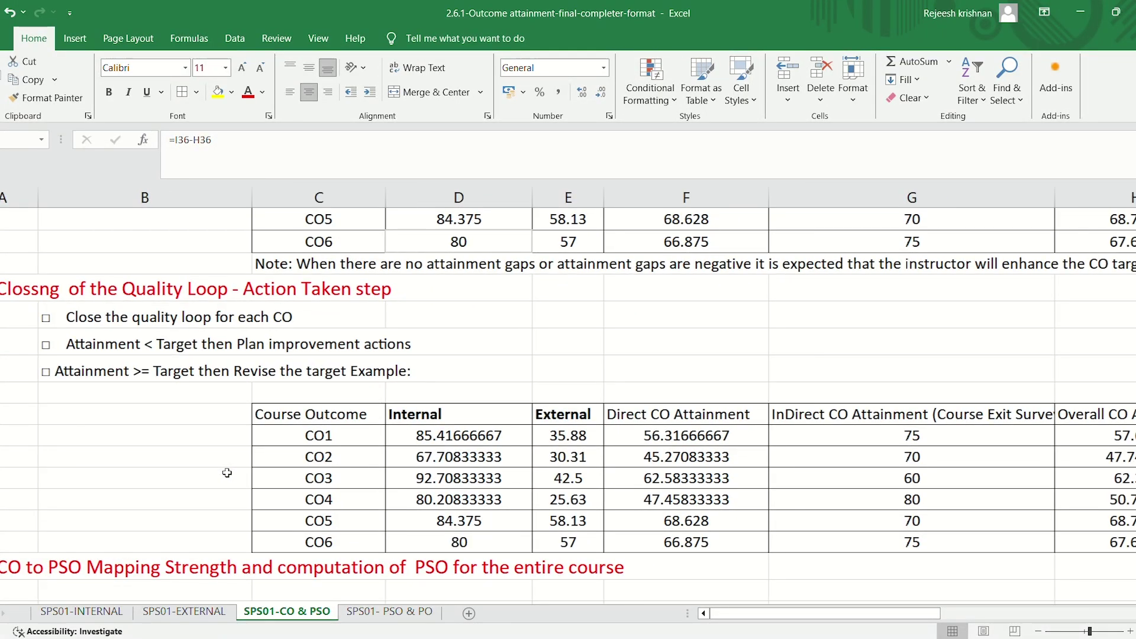
scroll(227, 473, "right", 4)
scroll(185, 481, "right", 2)
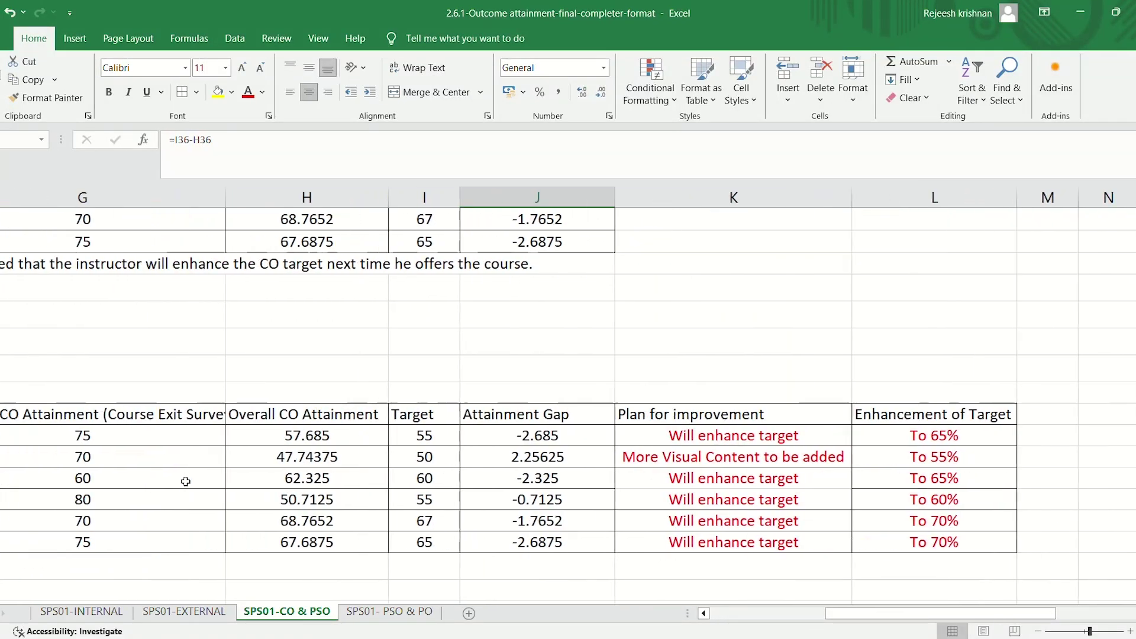
scroll(791, 439, "left", 1)
left_click_drag(791, 437, 792, 501)
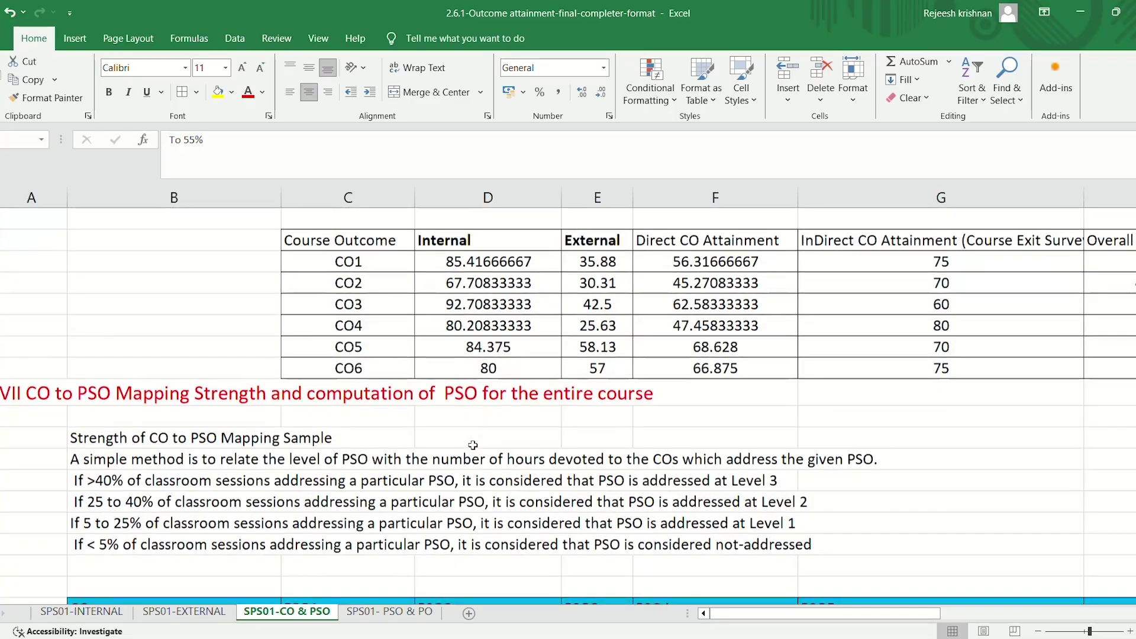
scroll(473, 445, "down", 2)
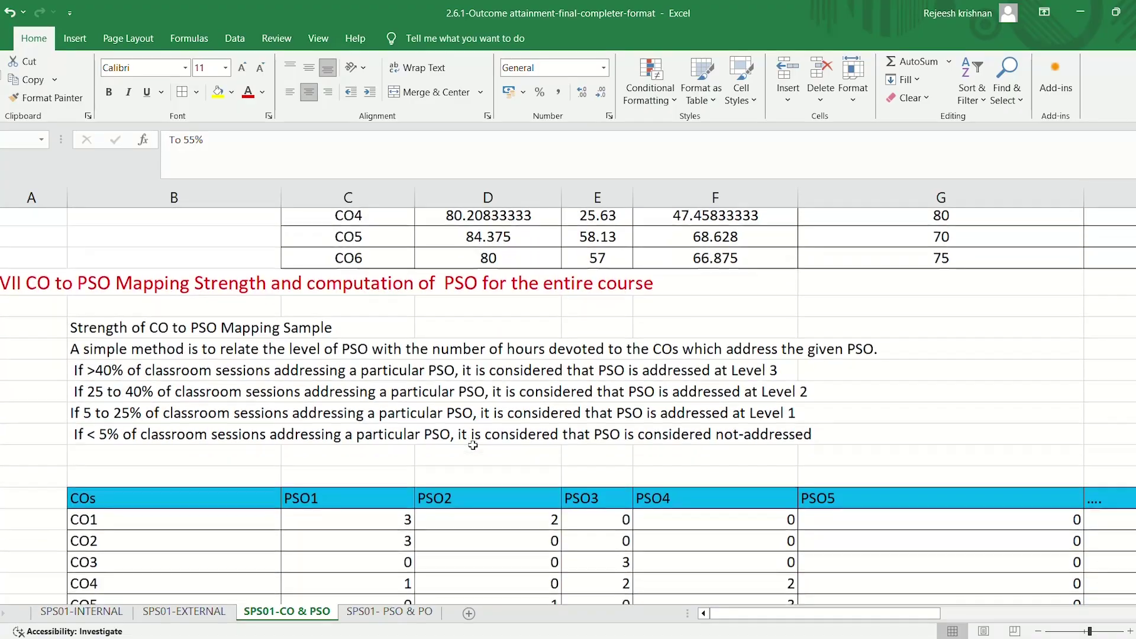
scroll(473, 445, "down", 3)
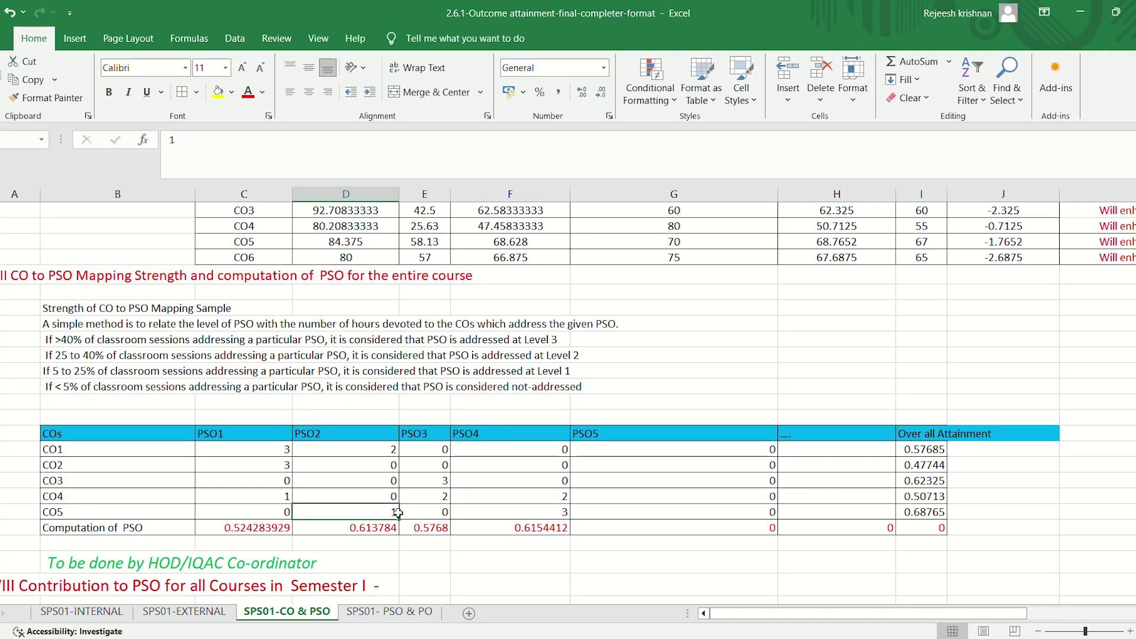
Examine the PSO1 computation formula, highlighting the portion from I68 onward
left_click(249, 529)
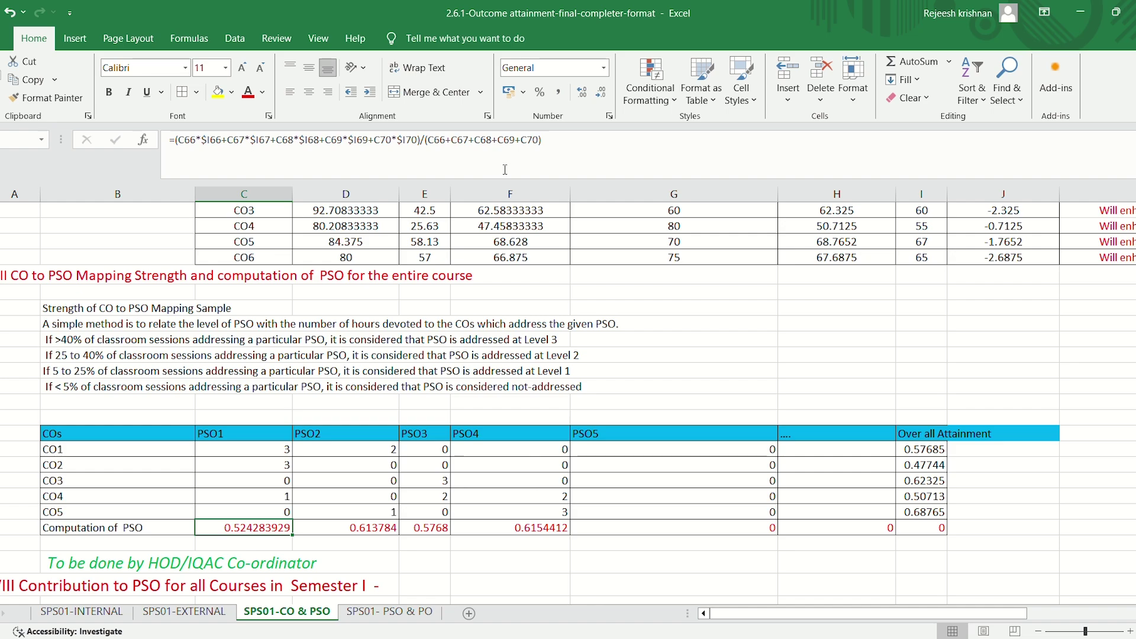
left_click(555, 147)
left_click_drag(541, 140, 170, 140)
left_click_drag(312, 137, 306, 138)
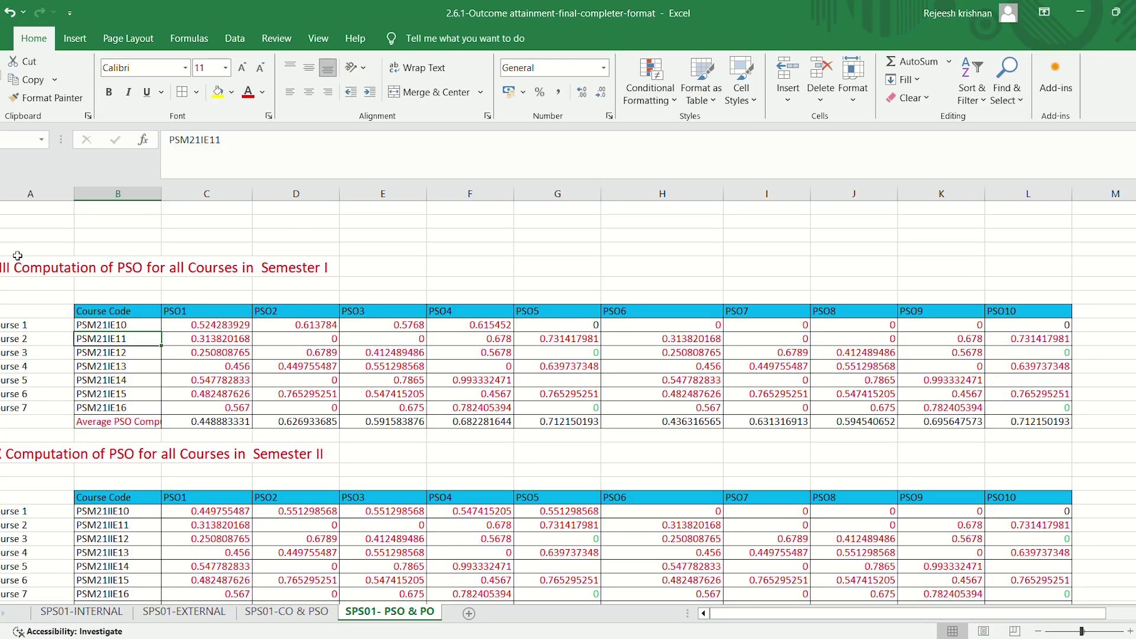
Point out the Semester I, II, III and IV PSO tables in turn
left_click(296, 275)
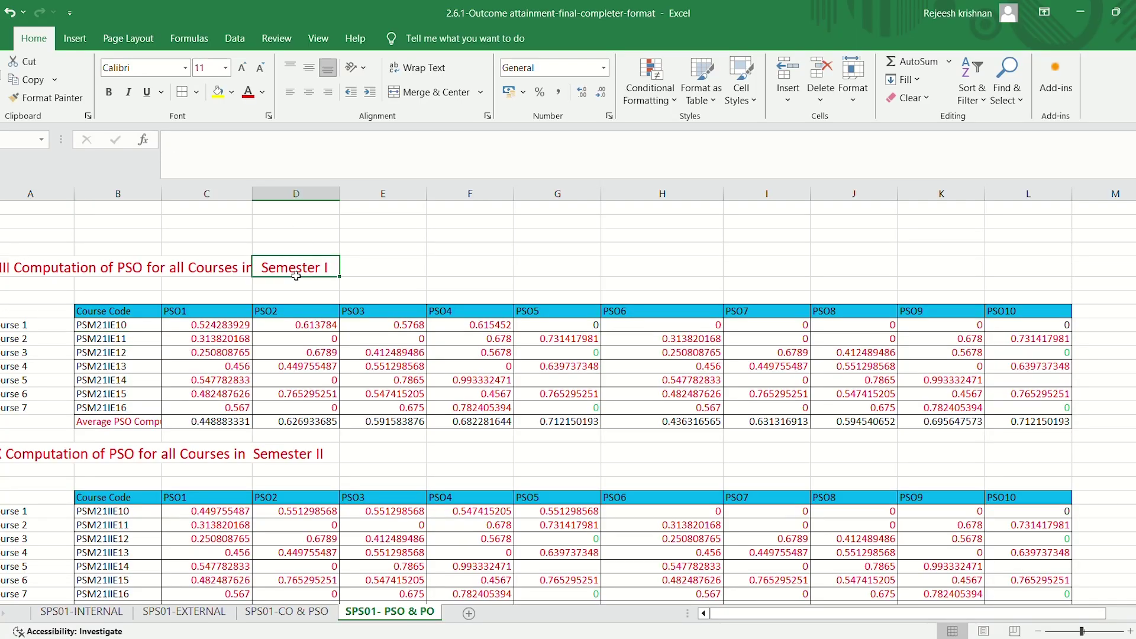
left_click(284, 459)
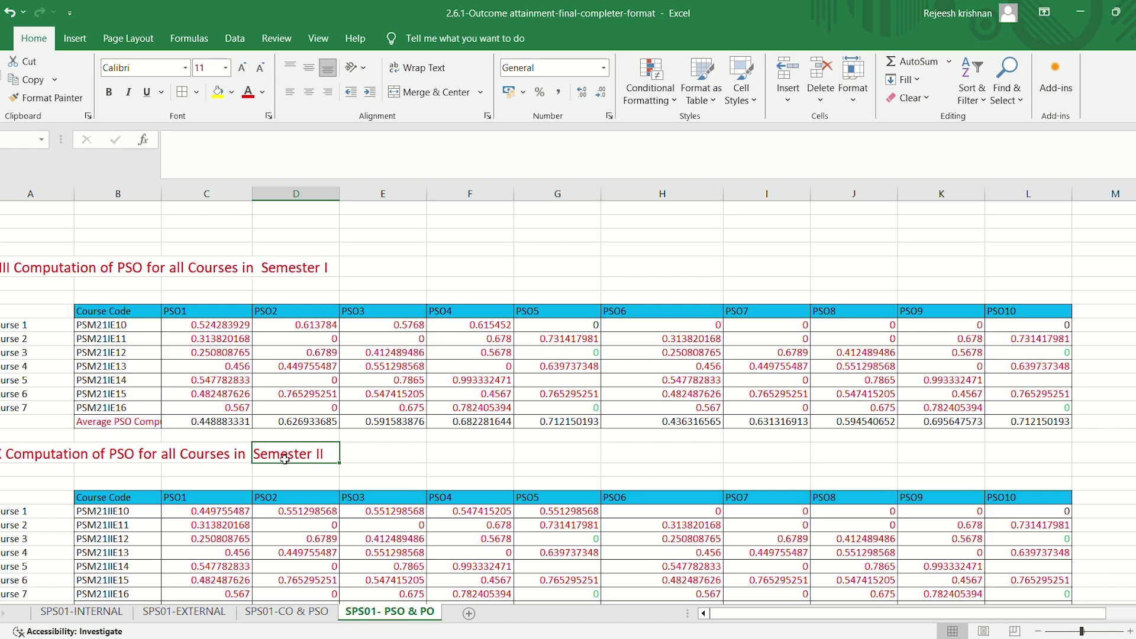
scroll(354, 509, "down", 7)
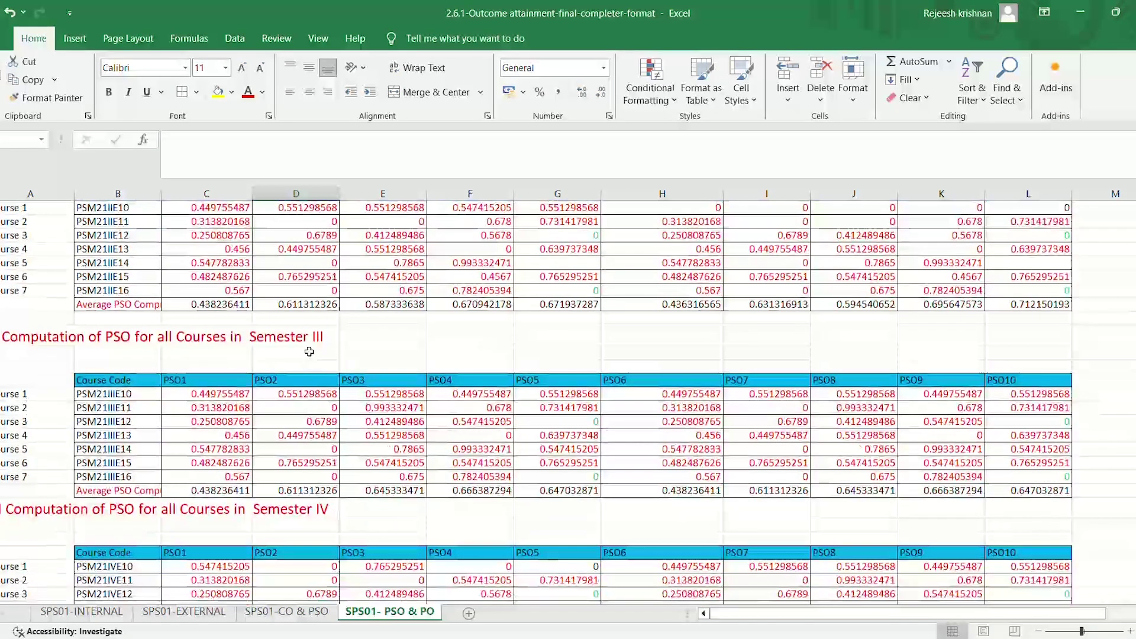
left_click(309, 351)
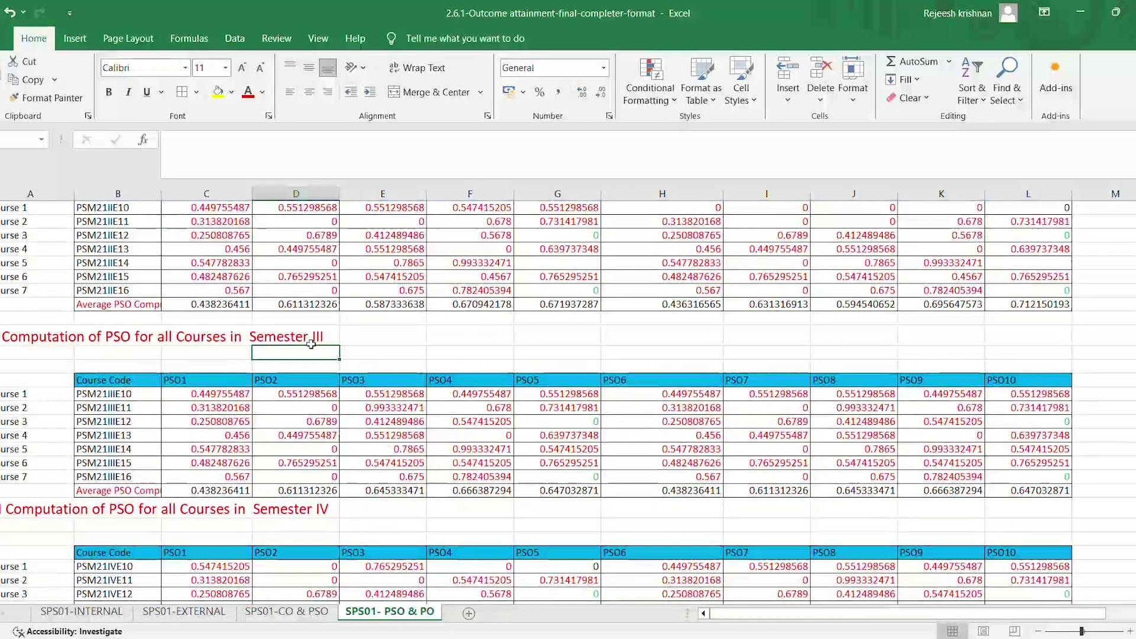
left_click(311, 338)
left_click(296, 510)
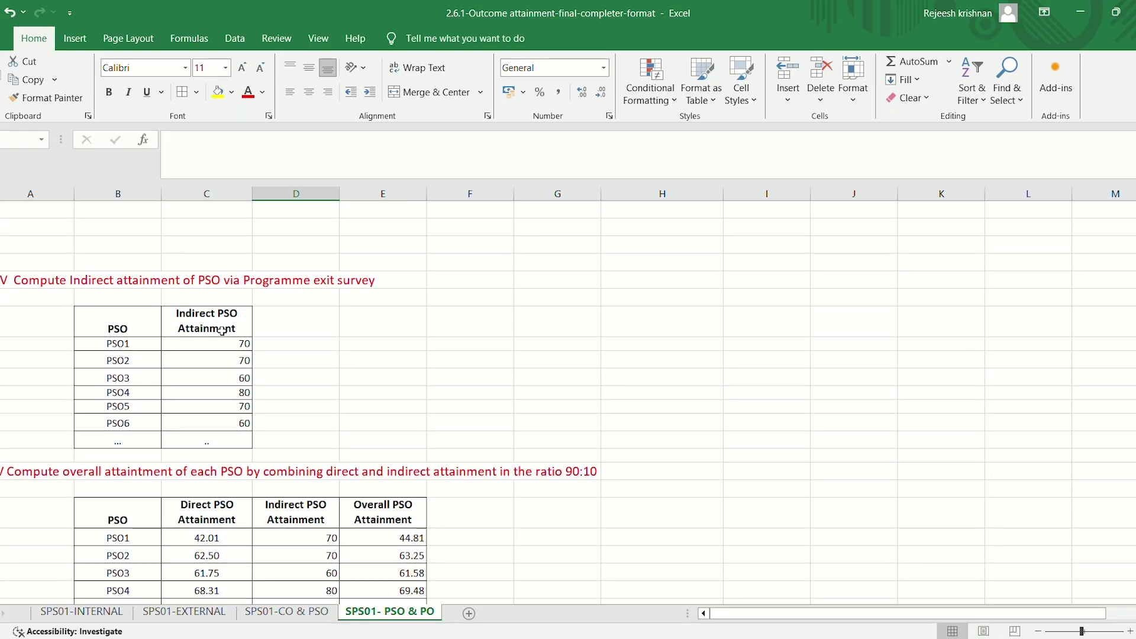
Check the PSO1 indirect attainment and overall formula with its 90:10 combining ratio
left_click(207, 346)
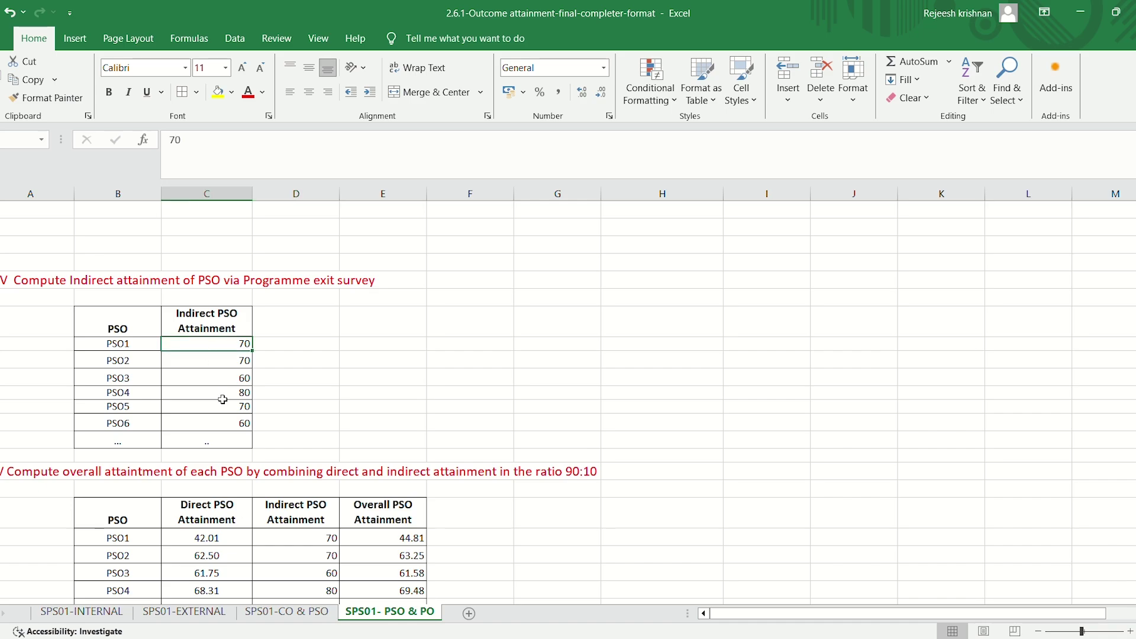
scroll(209, 523, "down", 5)
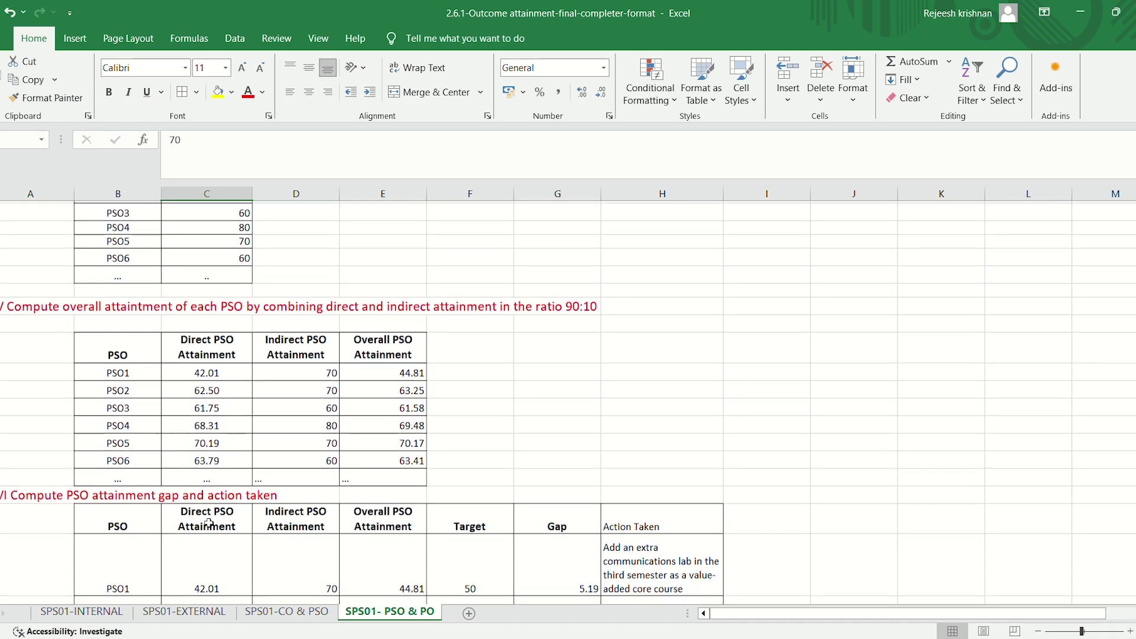
left_click(422, 330)
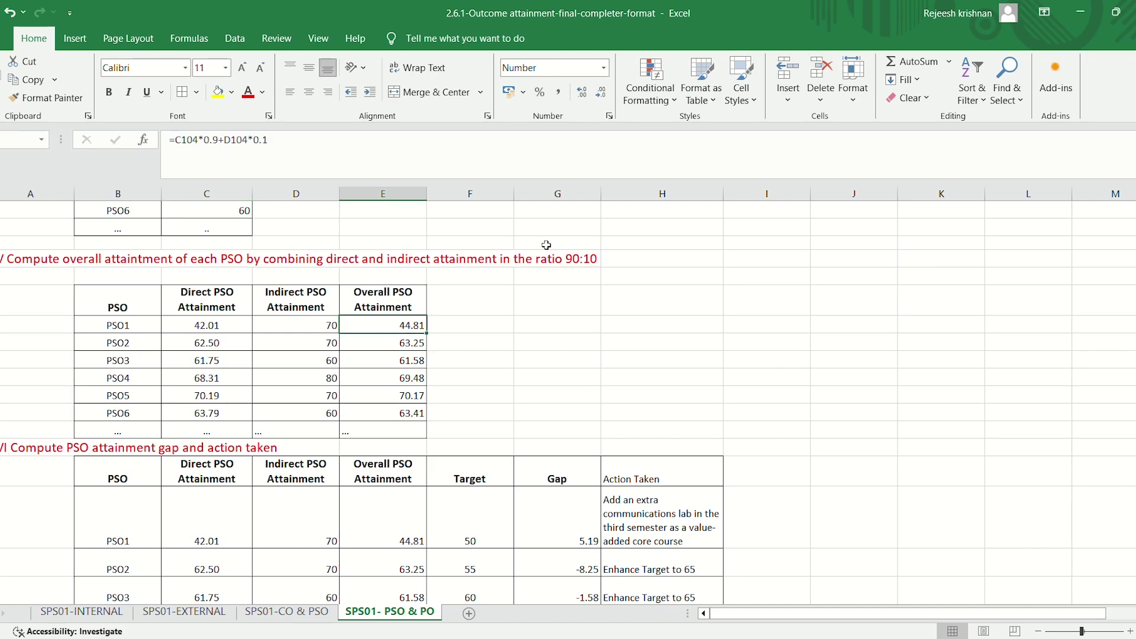
left_click(575, 262)
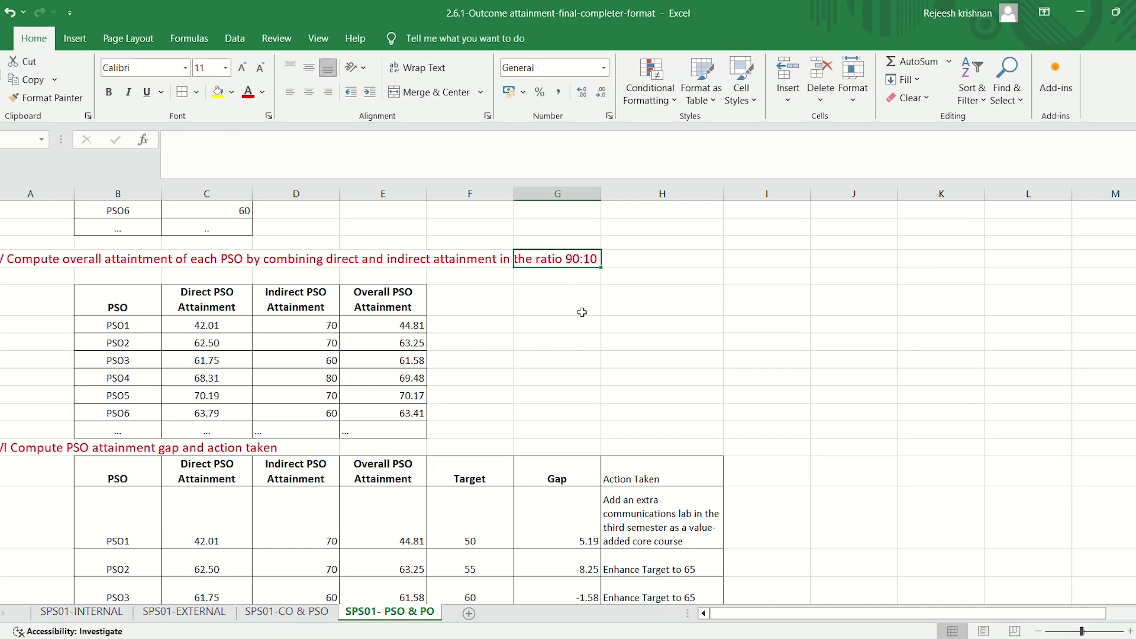
In the gap table, examine PSO1's overall and gap formulas and select Action Taken H113:H118
scroll(294, 455, "down", 3)
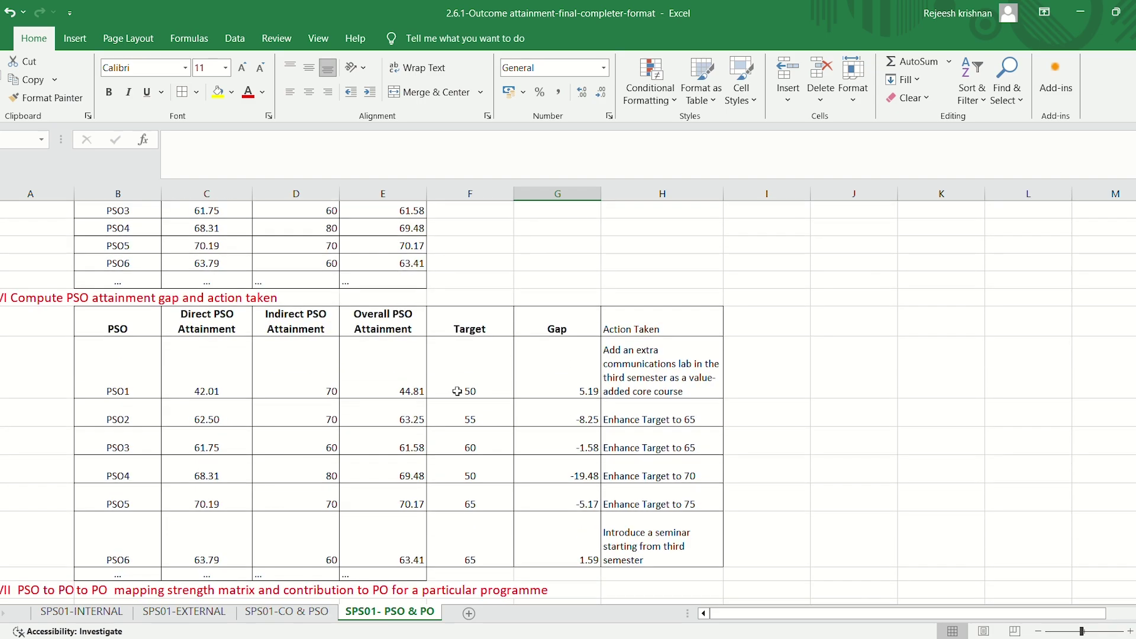
left_click(411, 392)
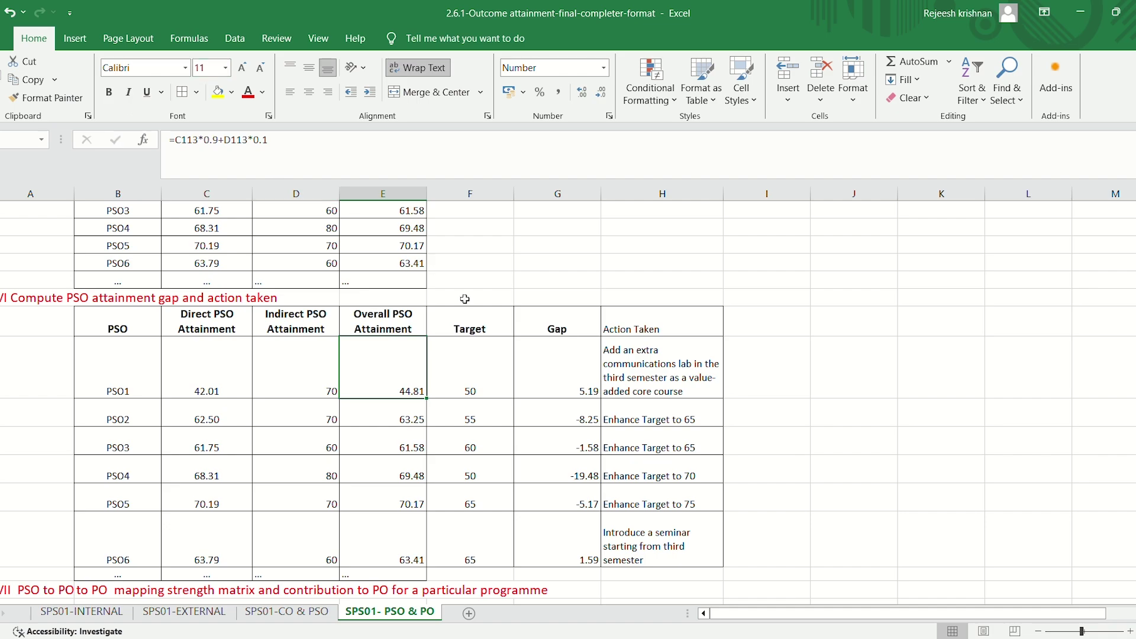
left_click(559, 390)
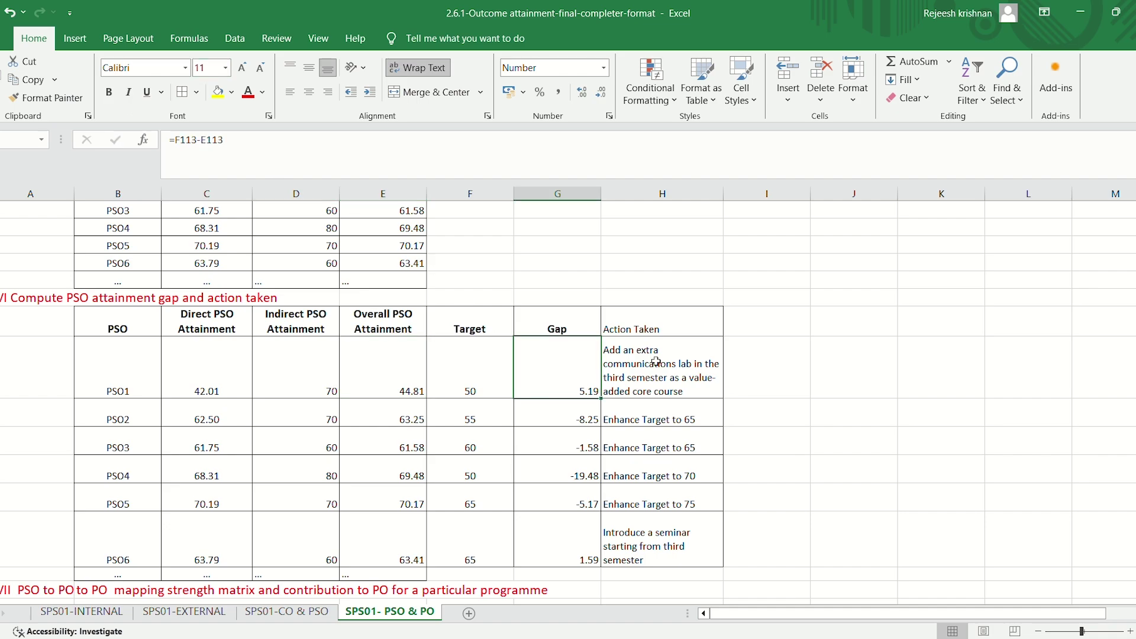
left_click_drag(656, 362, 647, 543)
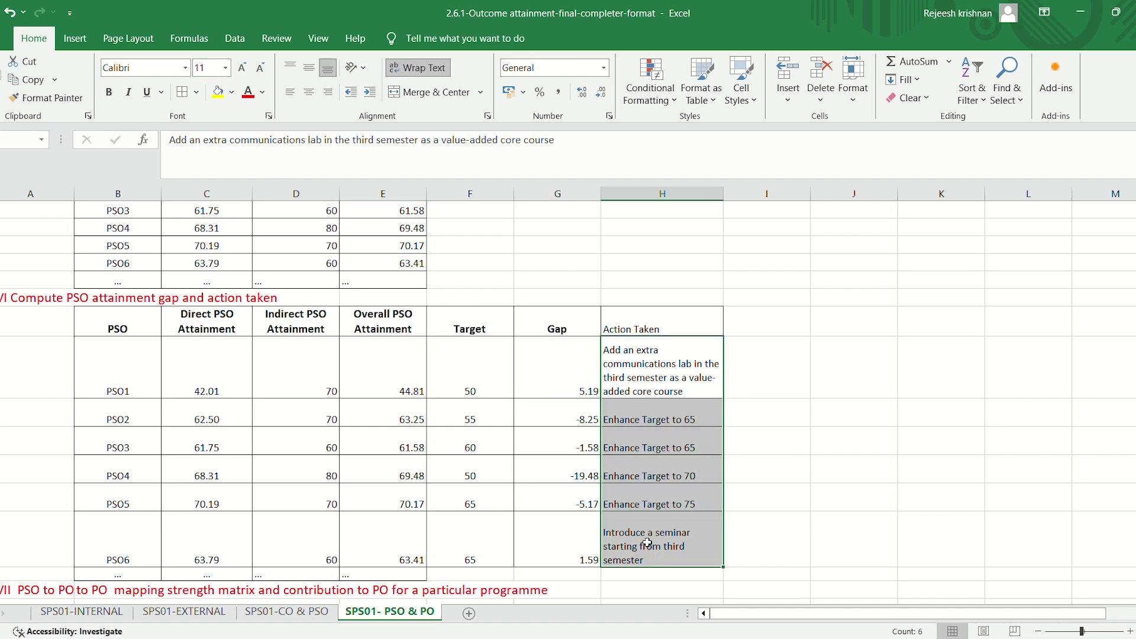
left_click(758, 546)
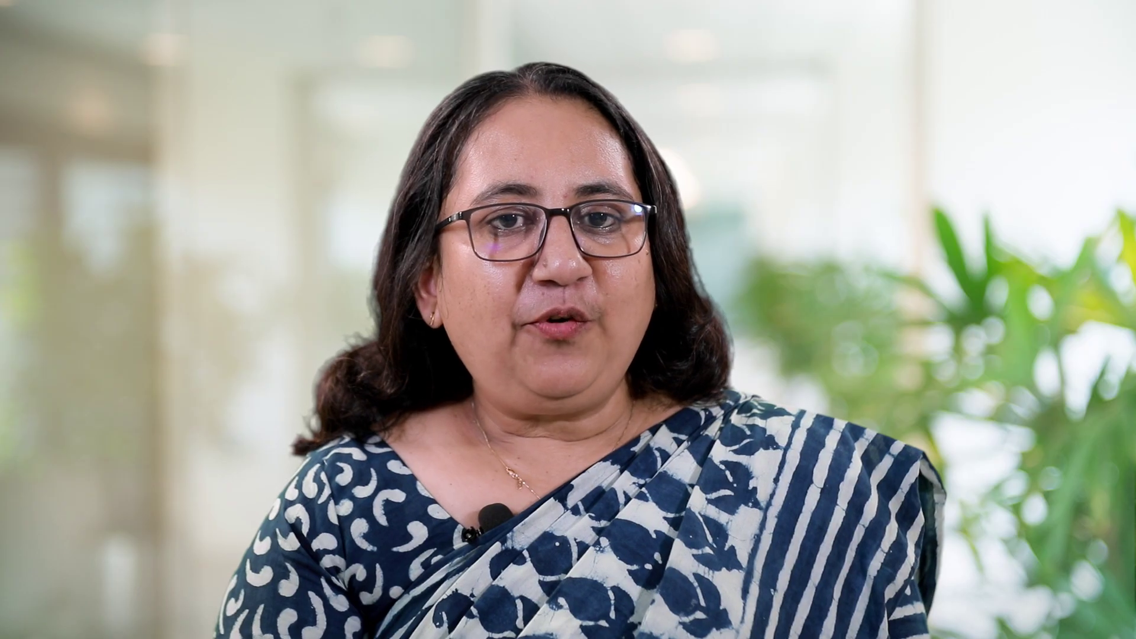